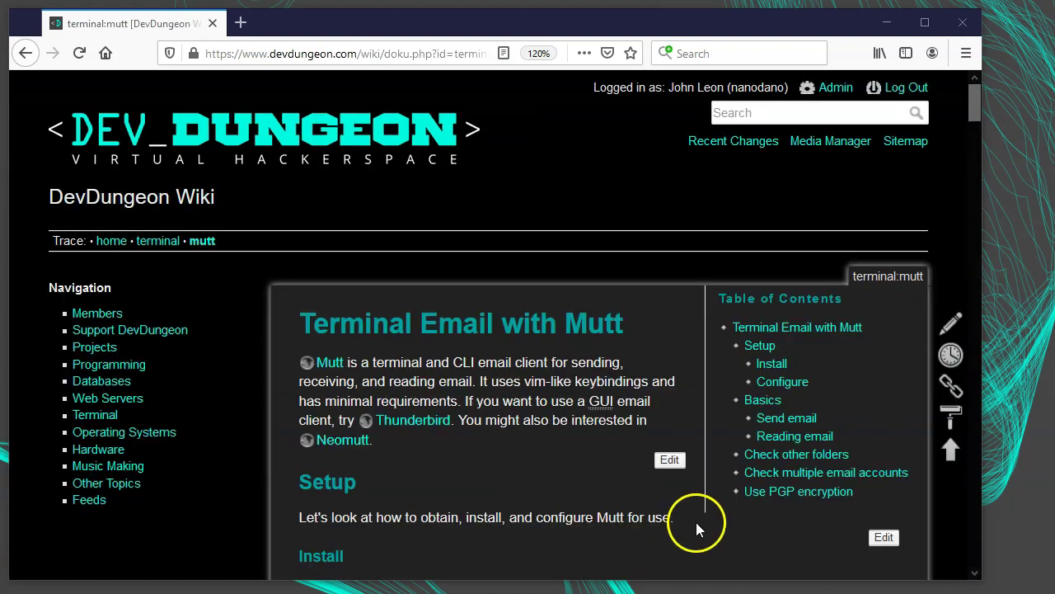
# - Jump to the Install section of the DevDungeon Mutt wiki page
pyautogui.click(777, 364)
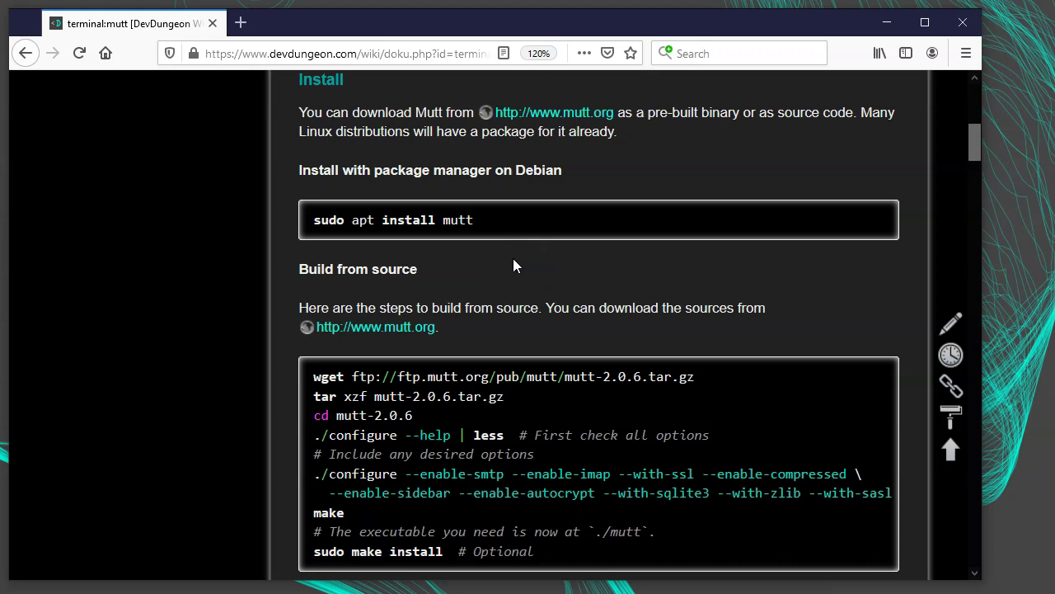
pyautogui.click(504, 279)
pyautogui.click(490, 267)
pyautogui.click(187, 327)
# - Scroll through the Build from source and Configure notes, then bring up the SSH terminal
pyautogui.scroll(-6, 188, 333)
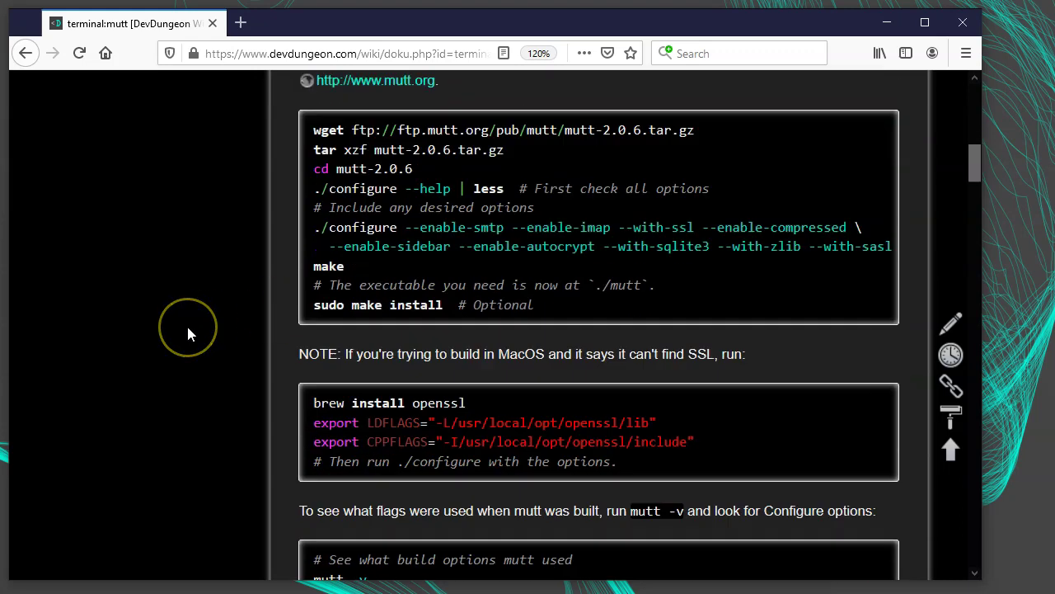
pyautogui.scroll(-2, 188, 334)
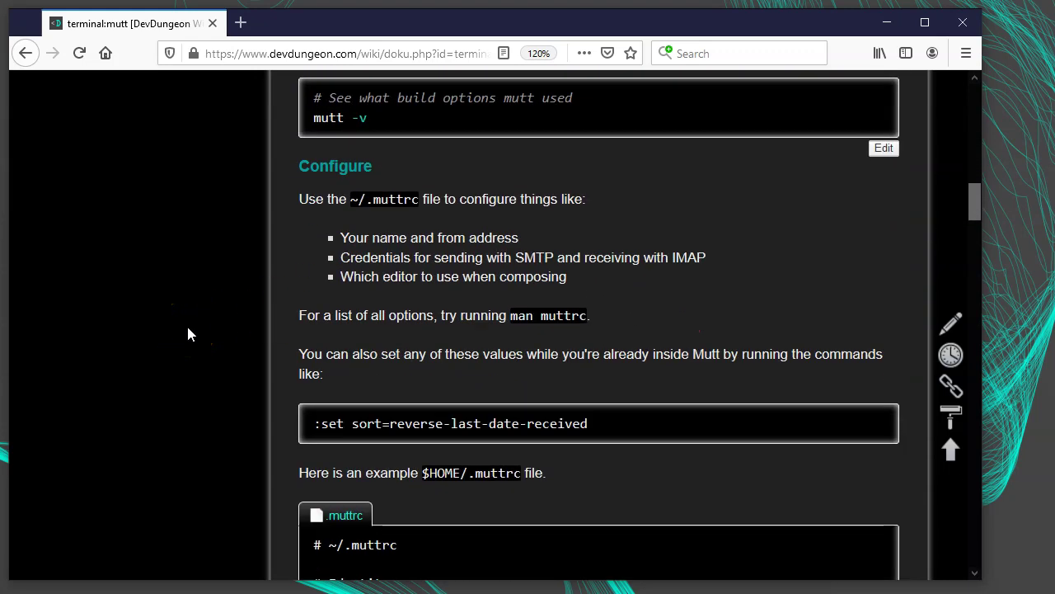
pyautogui.scroll(4, 188, 334)
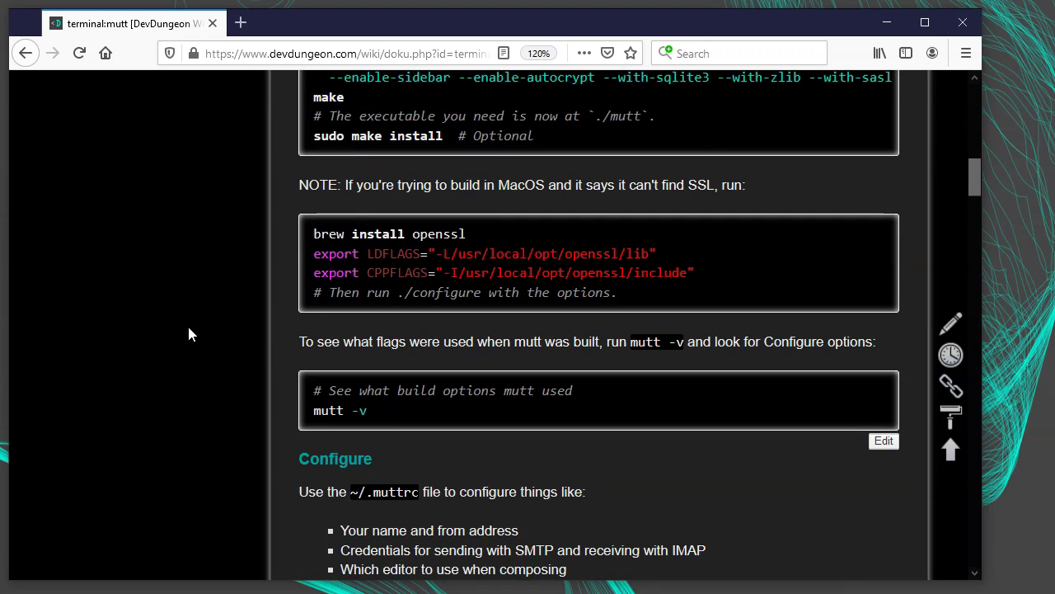
pyautogui.scroll(5, 188, 334)
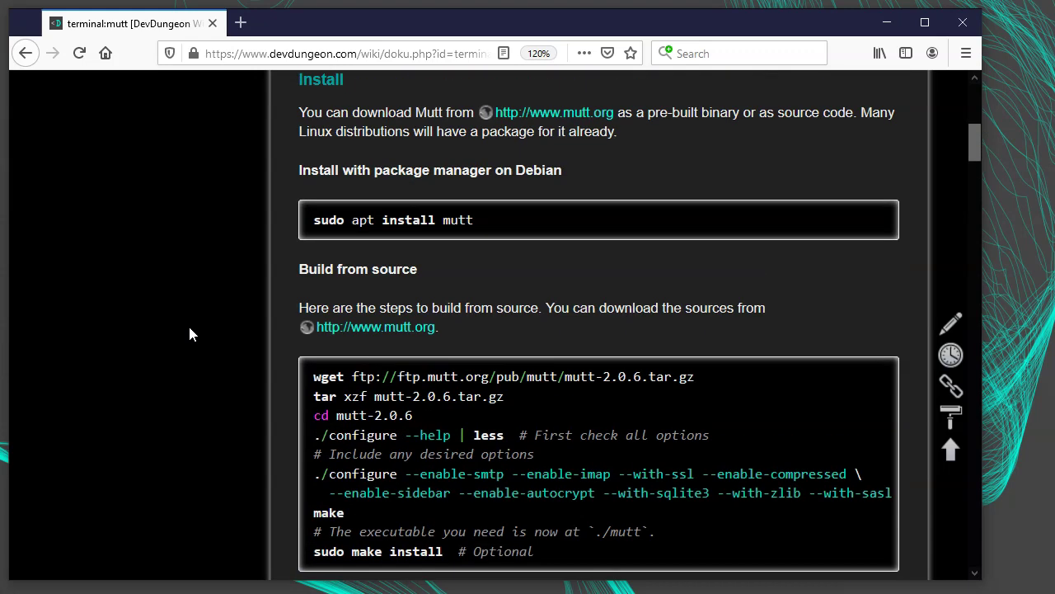
pyautogui.scroll(-1, 211, 341)
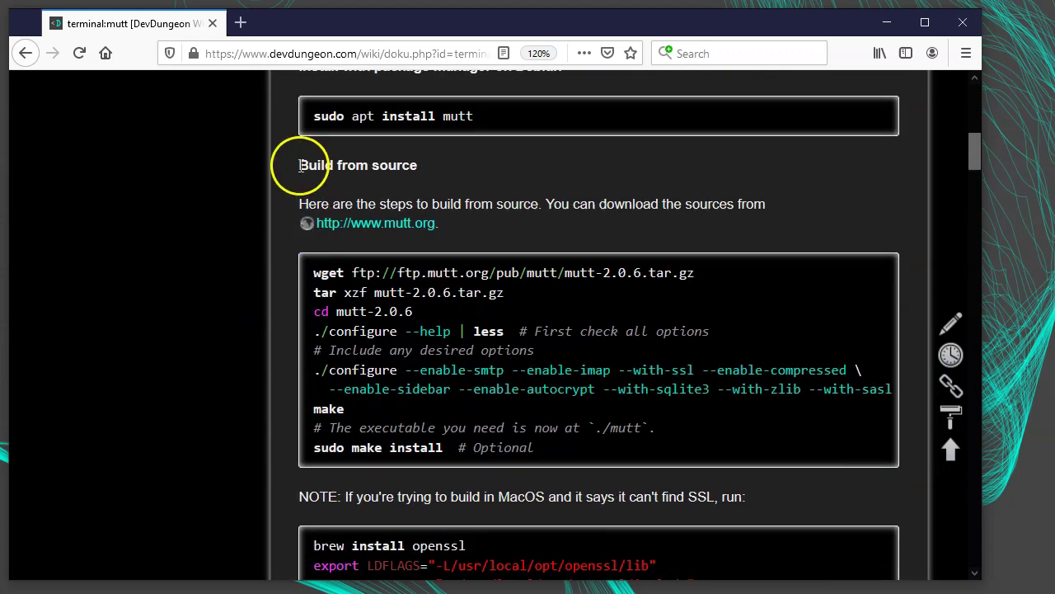
pyautogui.moveTo(299, 165); pyautogui.dragTo(419, 165)
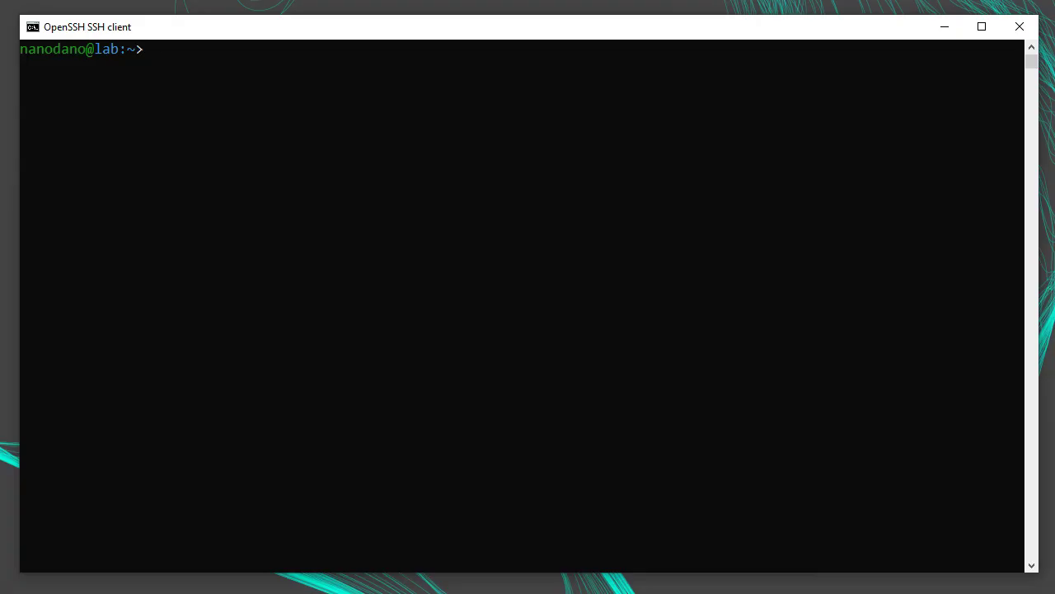
# - Open ~/.muttrc in Vim and enter insert mode
pyautogui.write('vim ~/.muttrc')
pyautogui.press('Return')
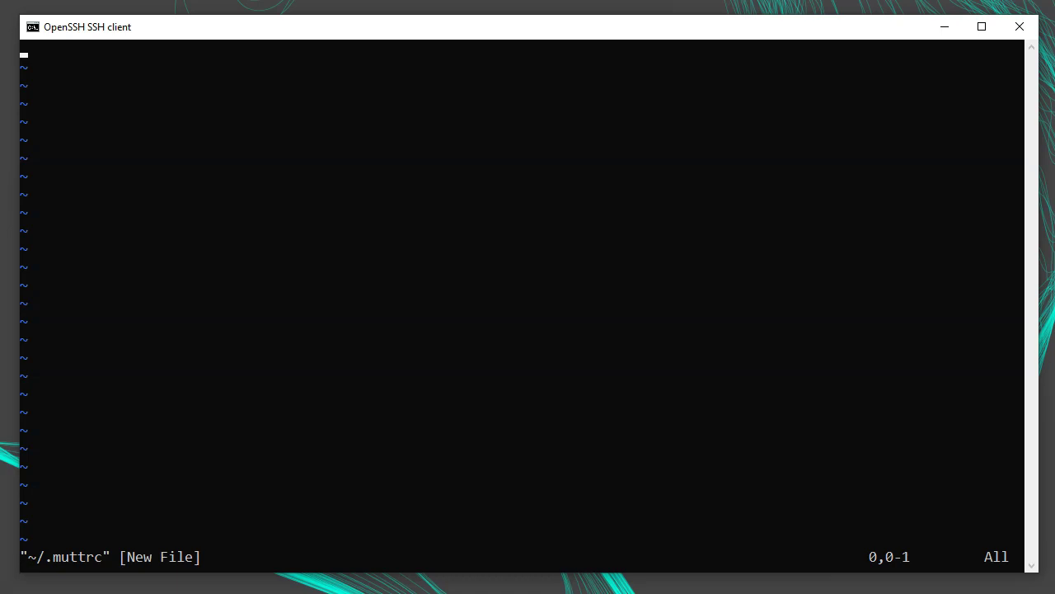
pyautogui.press('i')
# - Add set from with the sender's email address and set realname with the user's full name
pyautogui.press('Return')
pyautogui.write('set from')
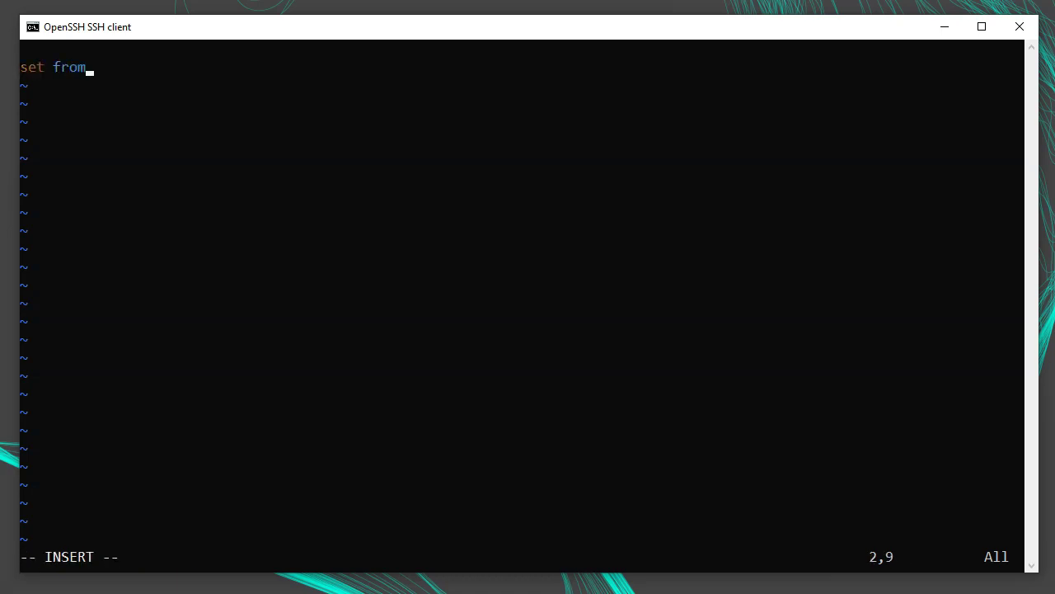
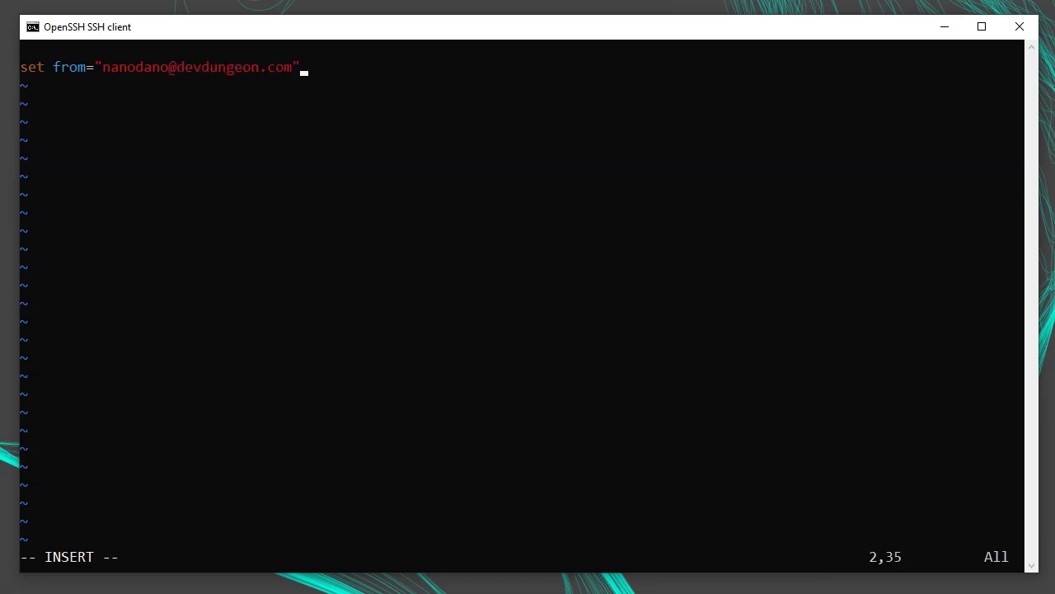
pyautogui.press('Return')
pyautogui.write('set realname="')
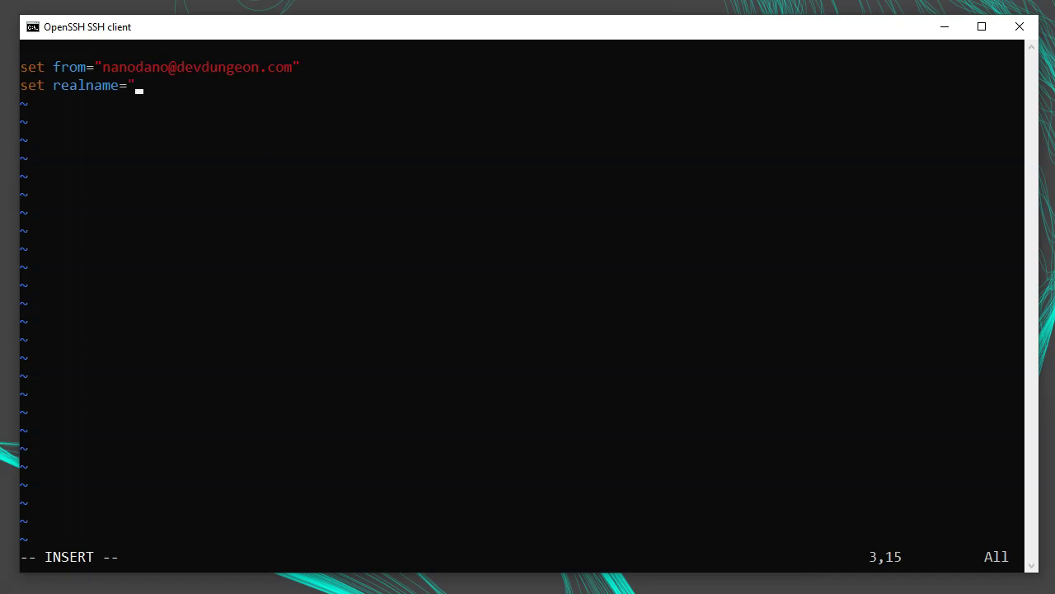
# - Add an smtp_url line using smtps:// to mail.devdungeon.com on port 465 with the account login
pyautogui.press('Return')
pyautogui.press('Return')
pyautogui.write('set smt')
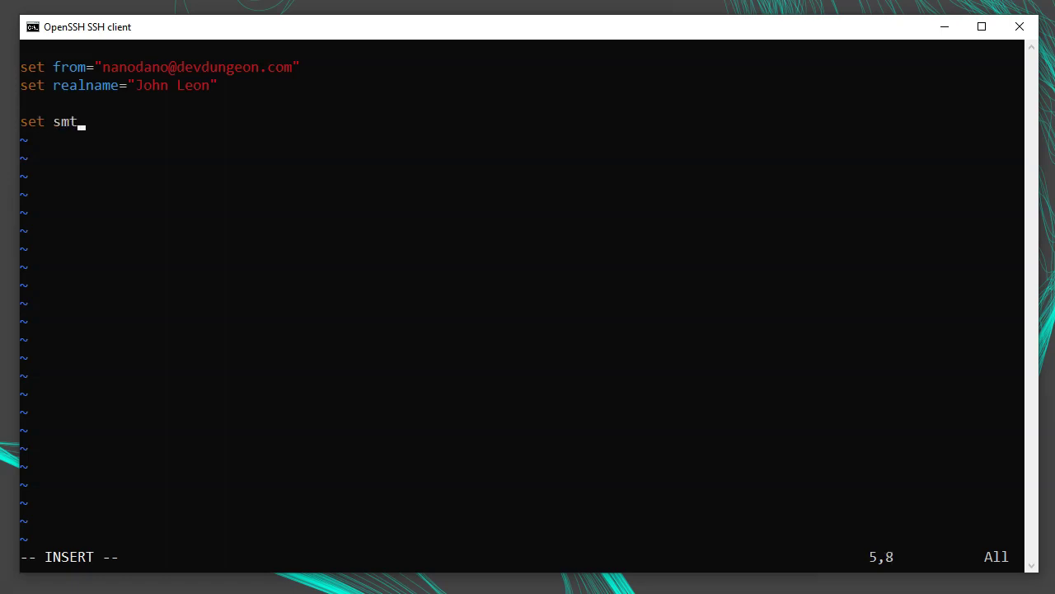
pyautogui.write('p_url="smtps://')
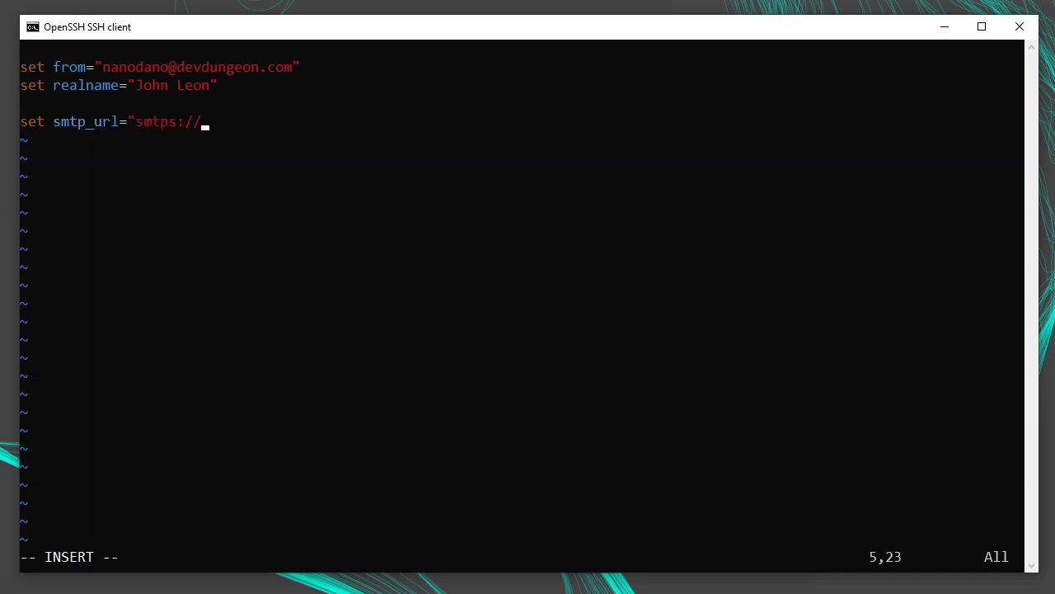
pyautogui.write('m')
pyautogui.press('BackSpace')
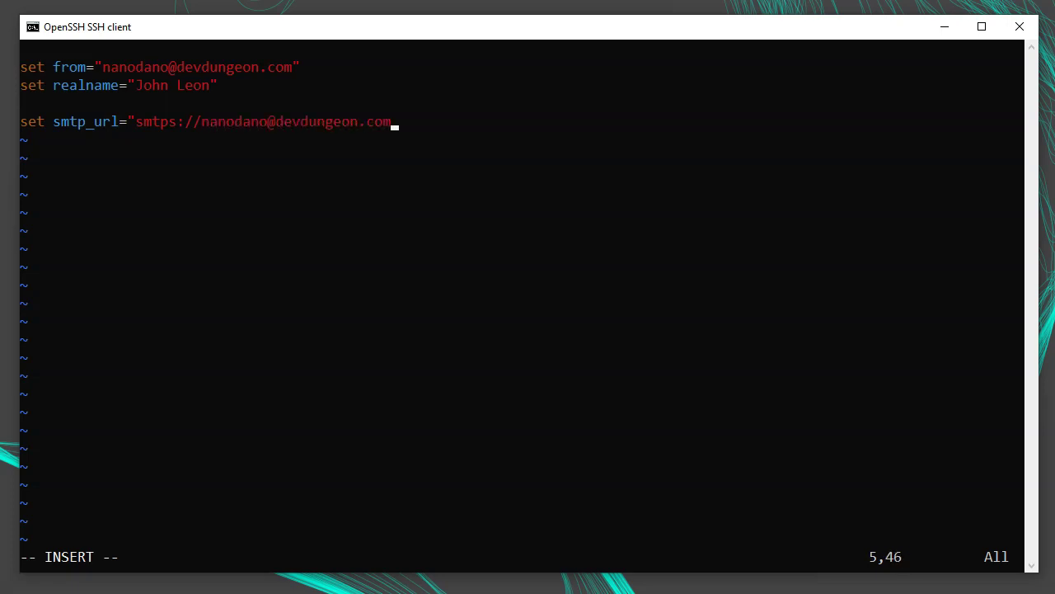
pyautogui.write('@mail.devdungeon.com')
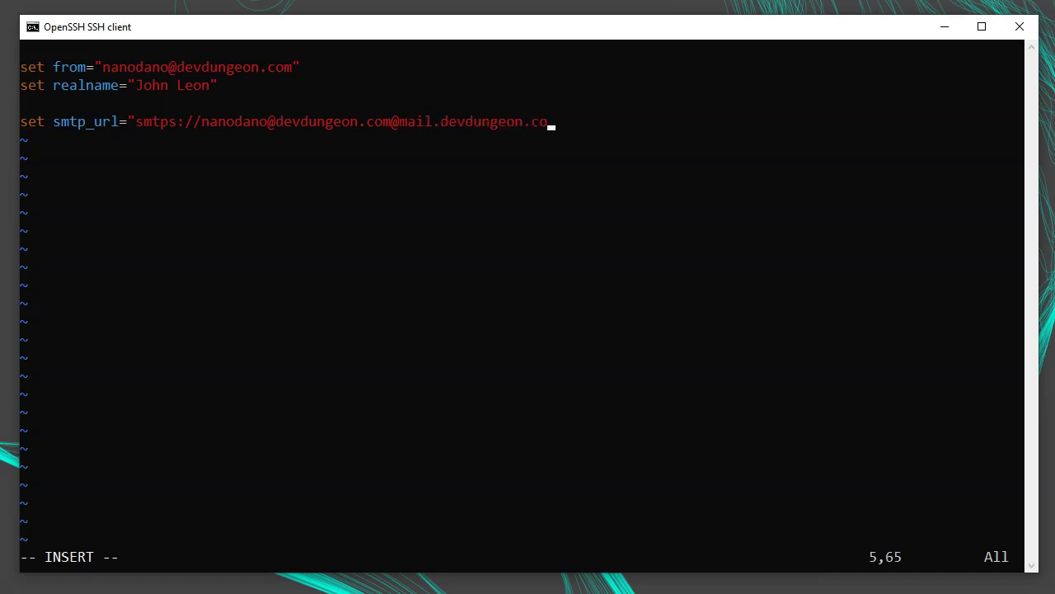
pyautogui.write(':465/"')
# - Add a set smtp_pass line with the account password and comment it out with #
pyautogui.press('Return')
pyautogui.write('set smtp_pas')
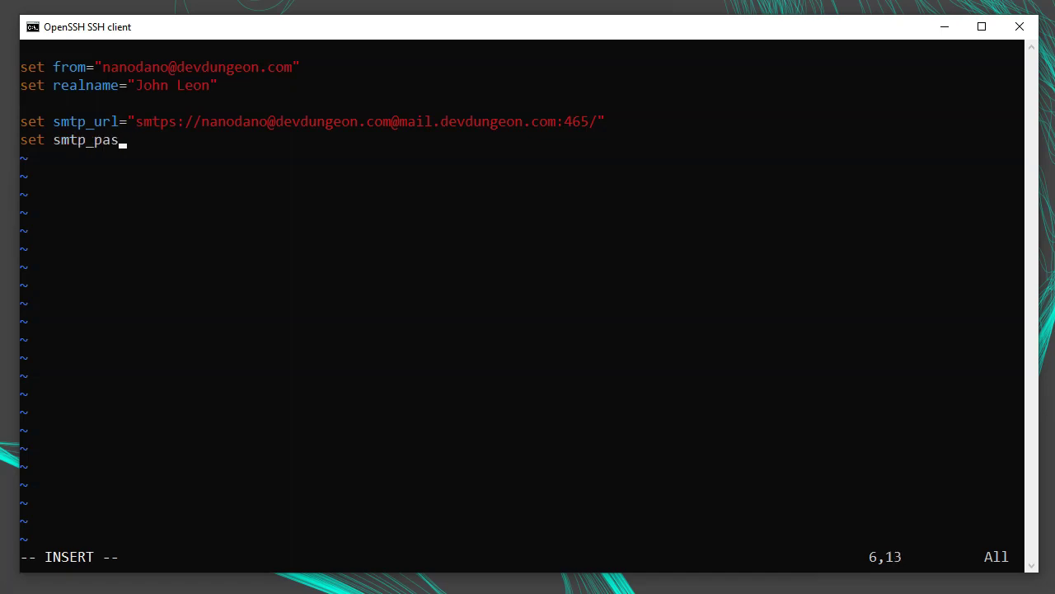
pyautogui.write('s="mysec')
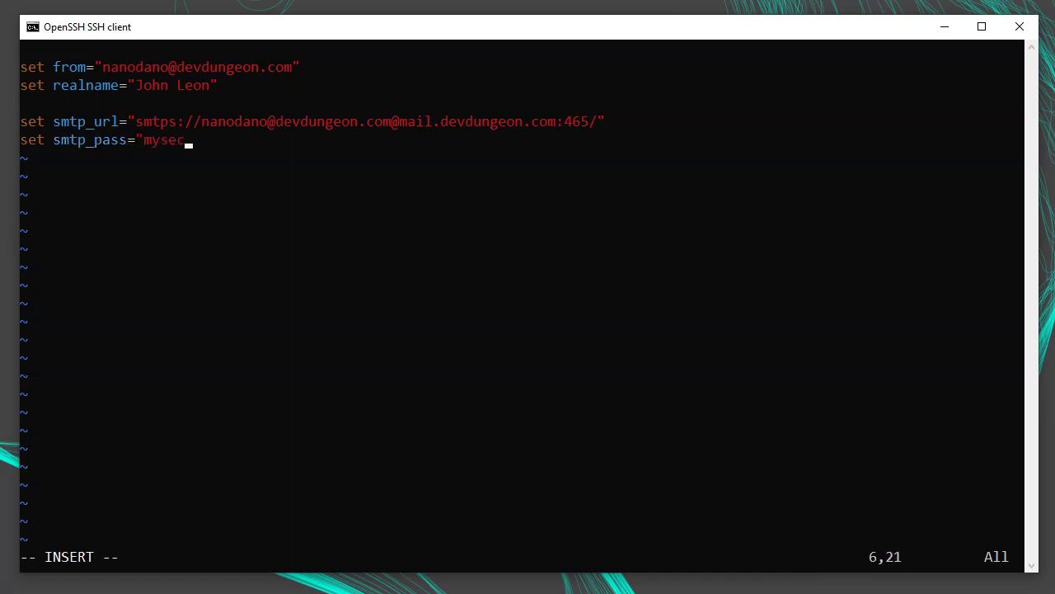
pyautogui.write('retpassword"')
pyautogui.press('Home')
pyautogui.write('#')
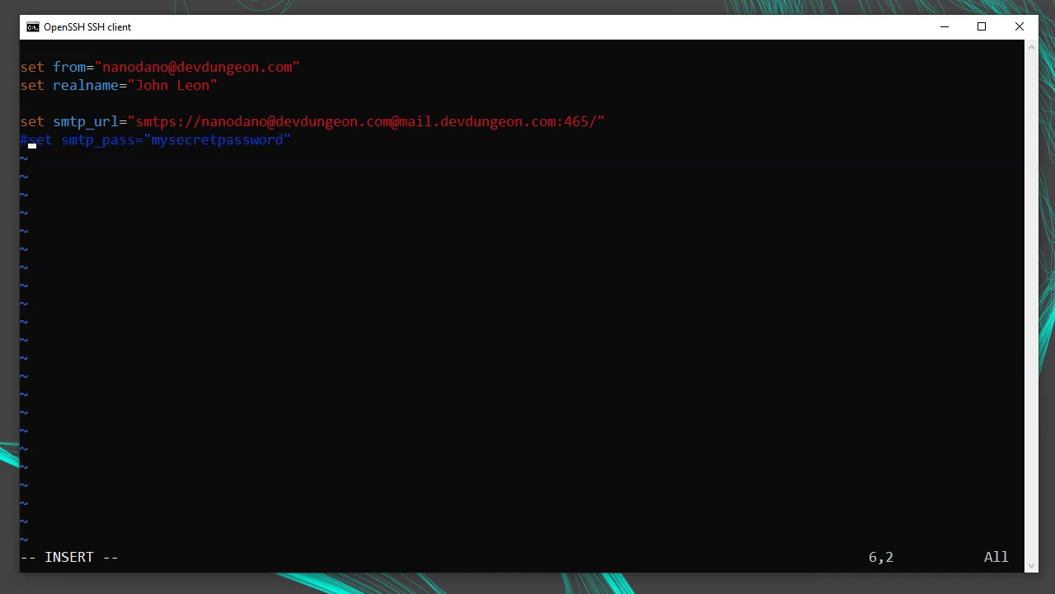
pyautogui.press('Escape')
pyautogui.press('o')
pyautogui.press('BackSpace')
# - Add set editor="vim" after a blank line
pyautogui.press('Return')
pyautogui.write('set editor="vim"')
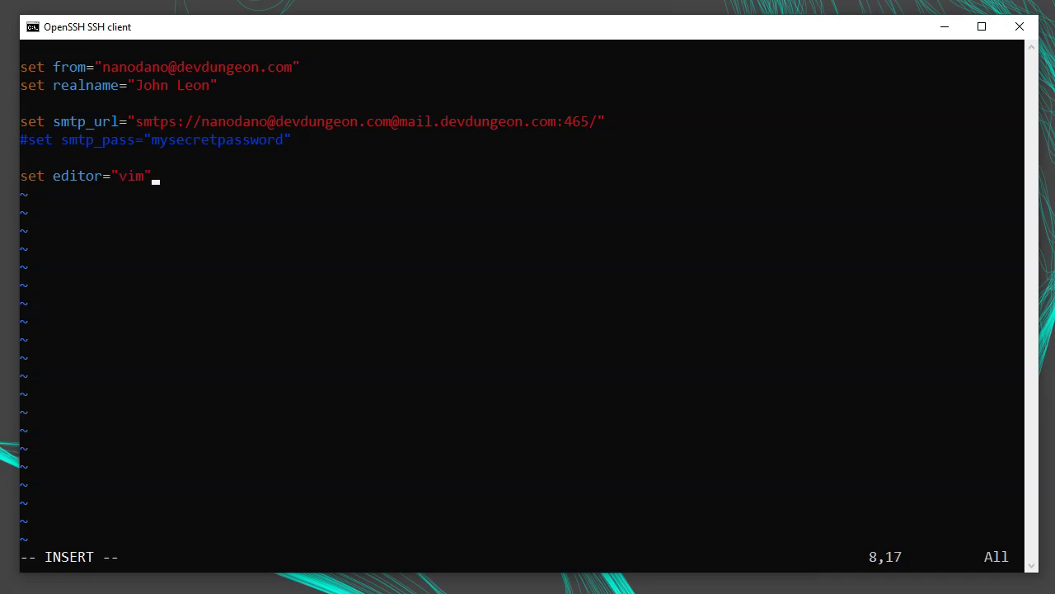
pyautogui.press('Return')
# - Add set imap_user with the account address and a commented-out imap_pass line holding the password
pyautogui.write('set imap_user=')
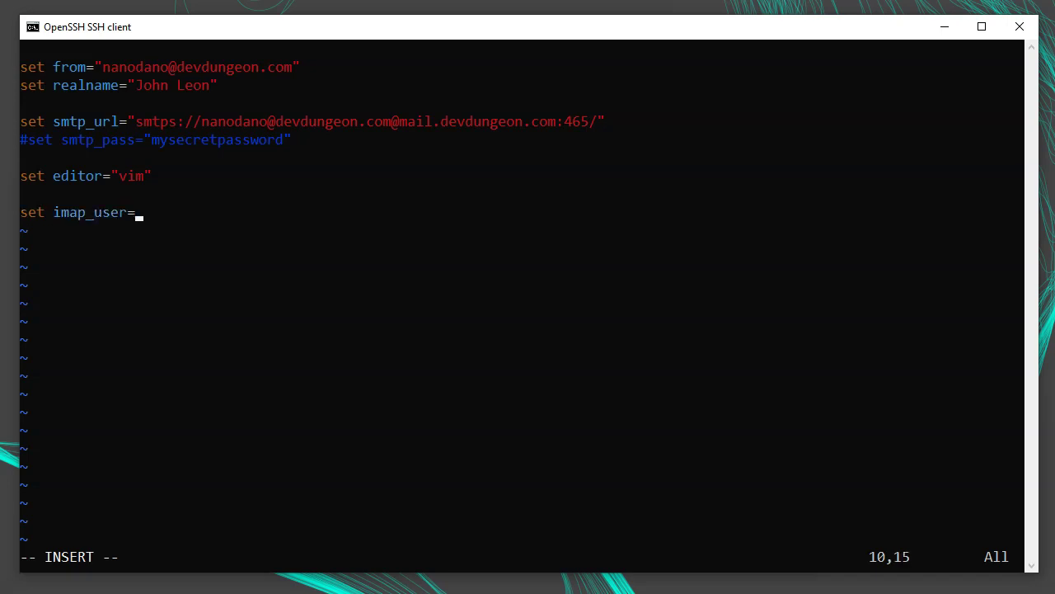
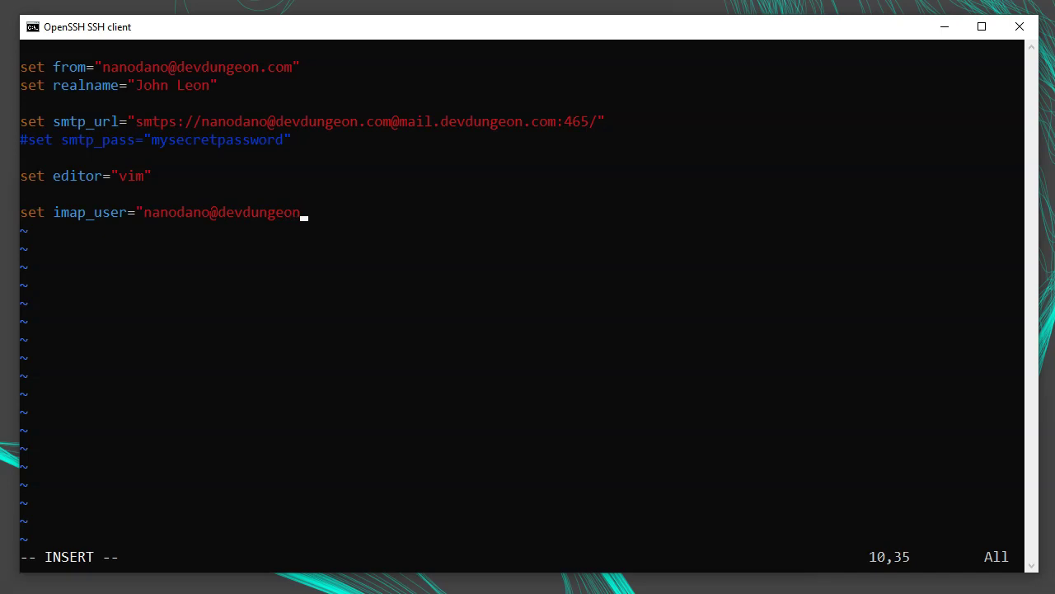
pyautogui.press('Return')
pyautogui.write('set imap_pass')
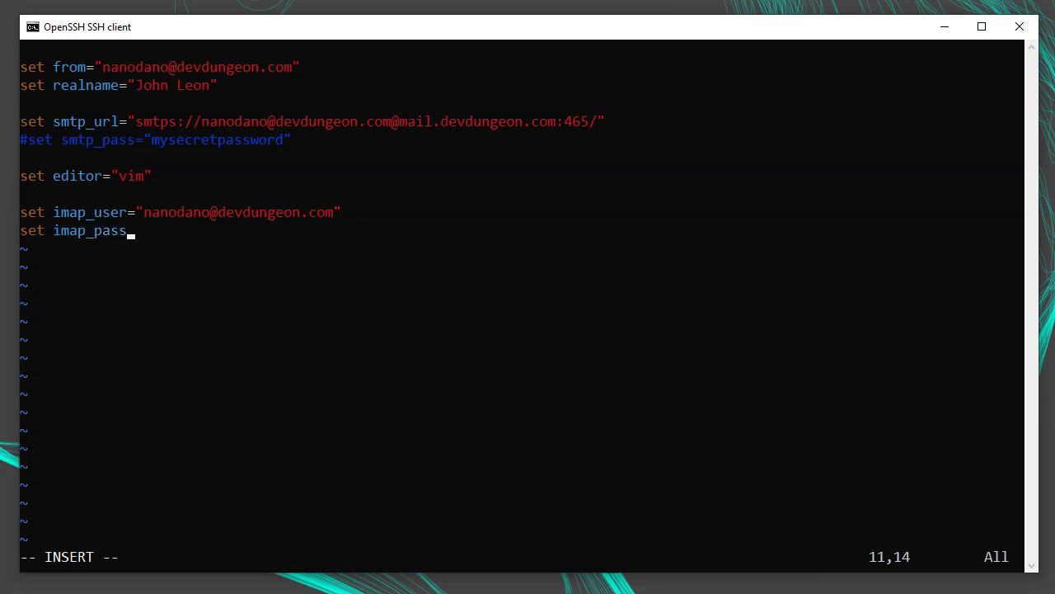
pyautogui.write('="mysecretpassword"')
pyautogui.press('Home')
pyautogui.write('#')
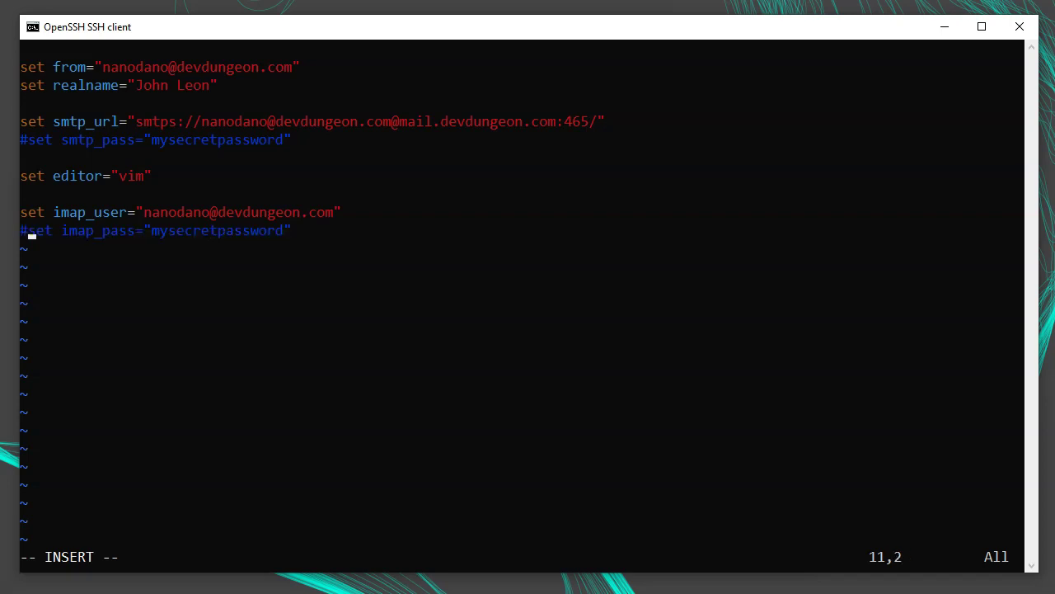
pyautogui.press('End')
# - Add set folder="imaps://mail.devdungeon.com:993/" on a new line
pyautogui.press('Return')
pyautogui.press('BackSpace')
pyautogui.write('set folder=')
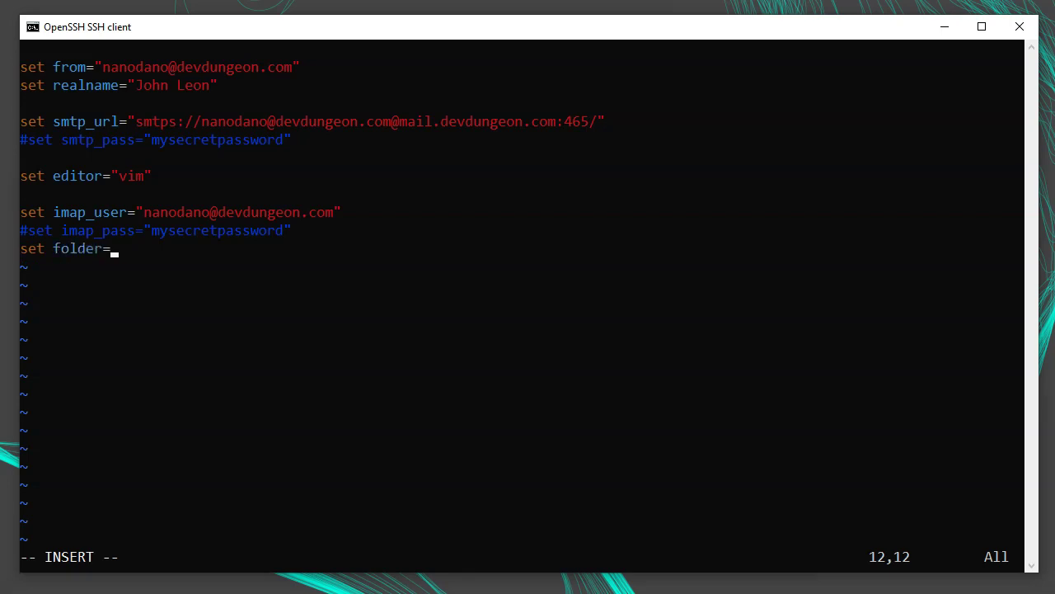
pyautogui.write('"imaps://mail.devdungeon')
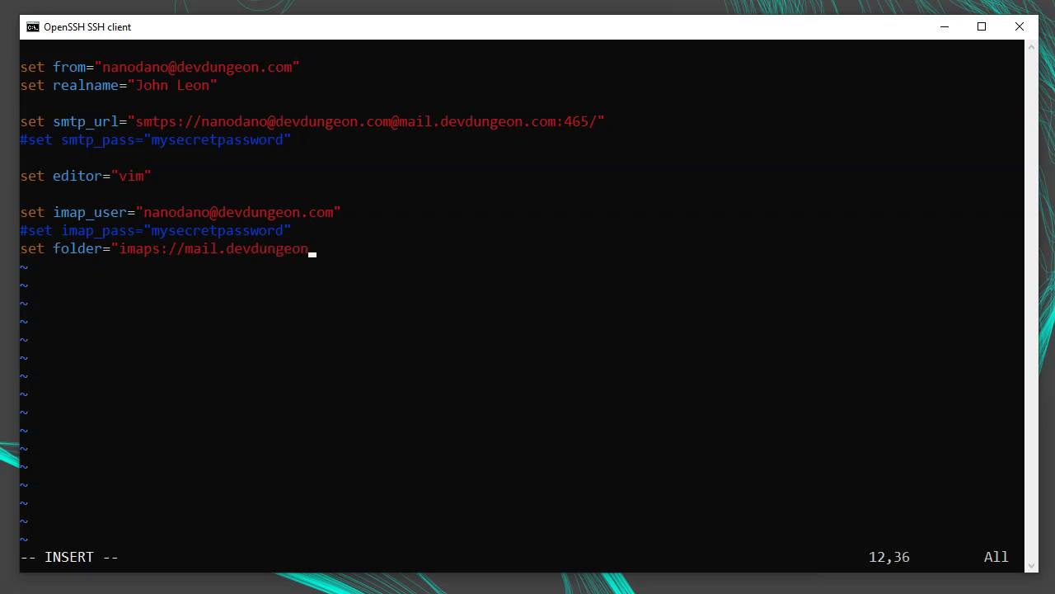
pyautogui.write('.com:993/"')
pyautogui.press('Return')
# - Add spoolfile="+INBOX", imap_check_subscribed=yes and sidebar_visible=yes settings
pyautogui.write('set spoolfi')
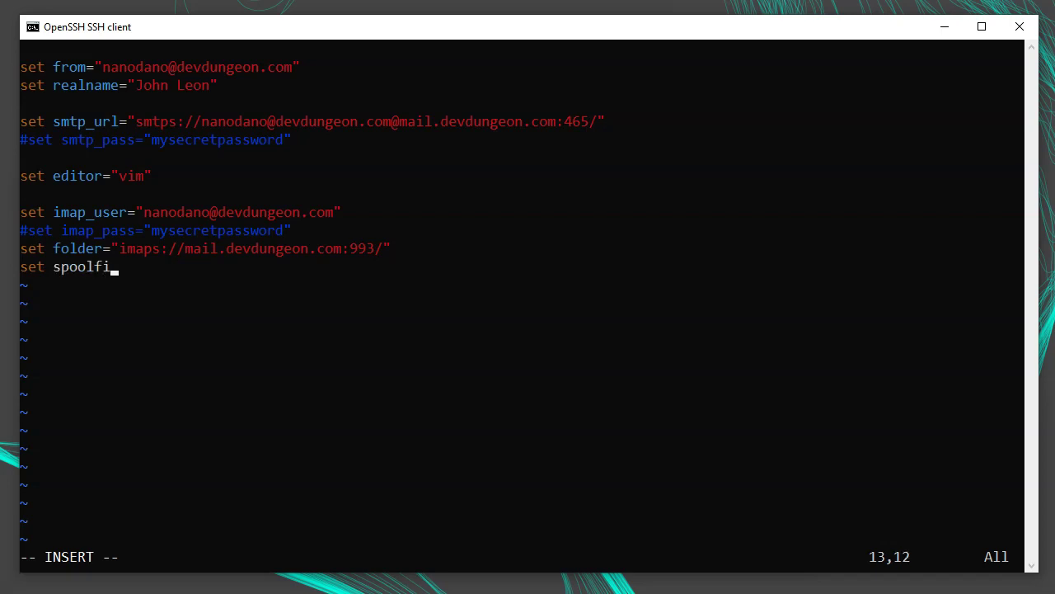
pyautogui.write('le="+INBOX"')
pyautogui.press('Return')
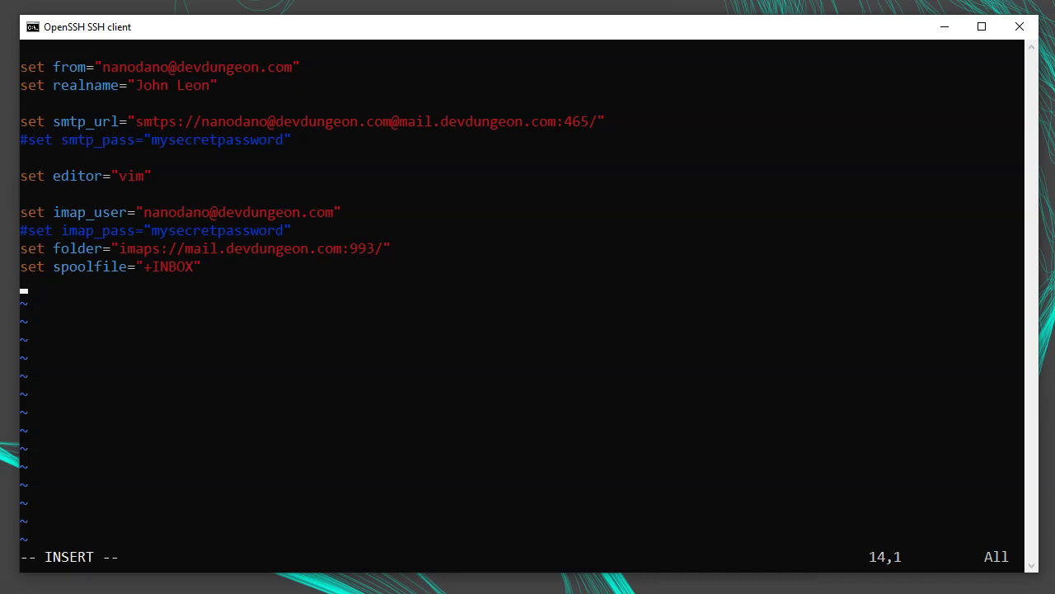
pyautogui.press('Escape')
pyautogui.write('iset ')
pyautogui.write('imap_check_su')
pyautogui.write('bscribe')
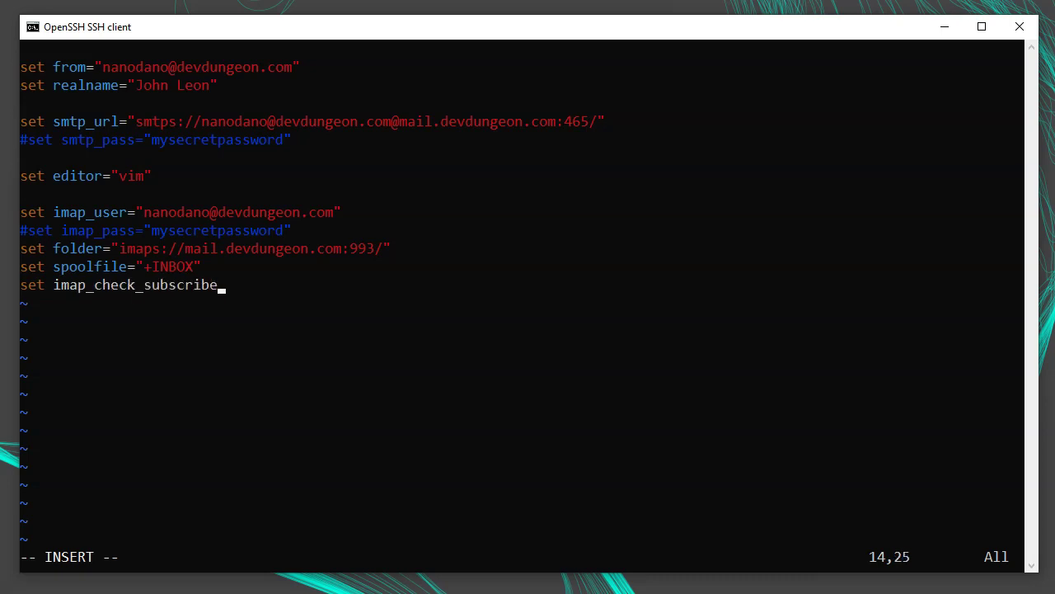
pyautogui.write('d=yes')
pyautogui.press('Return')
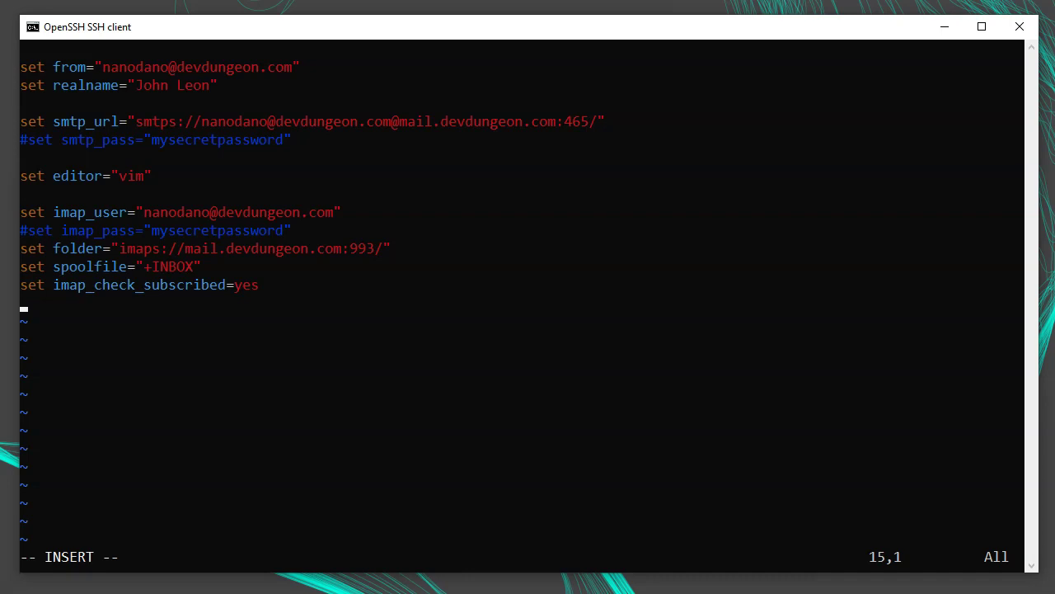
pyautogui.write('set sidebar_visible=yes')
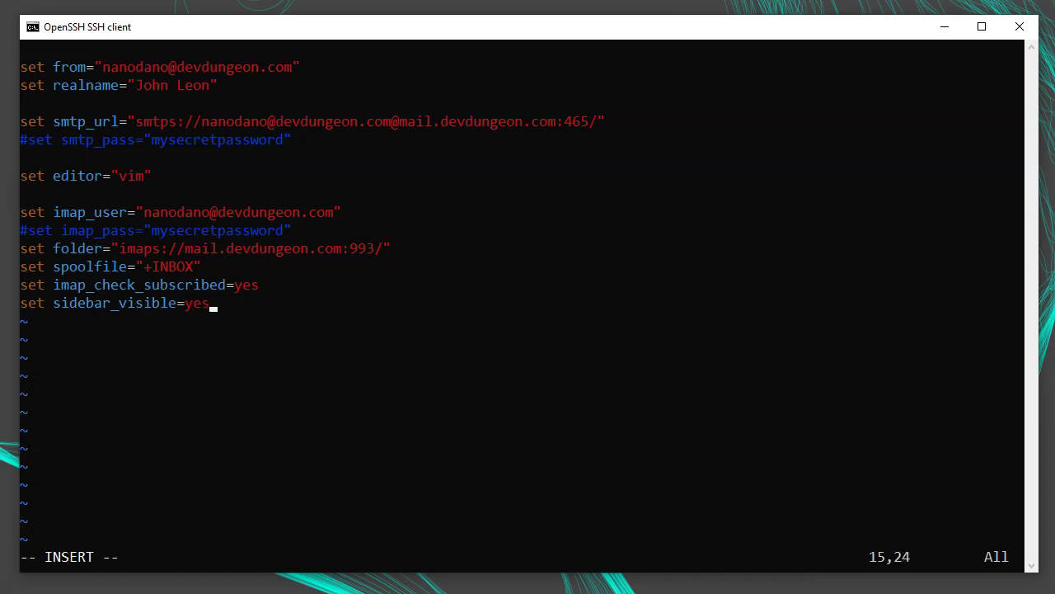
pyautogui.press('Escape')
# - Comment out the sidebar_visible line, then save ~/.muttrc and quit Vim with :wq
pyautogui.write('I#')
pyautogui.press('Escape')
pyautogui.press('o')
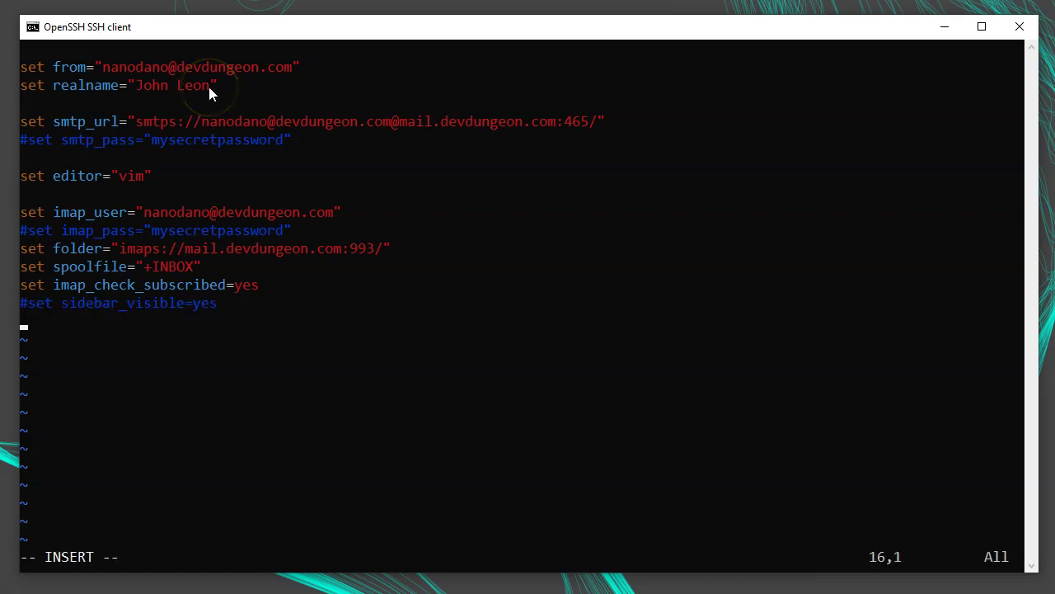
pyautogui.press('Escape')
pyautogui.write(':wq')
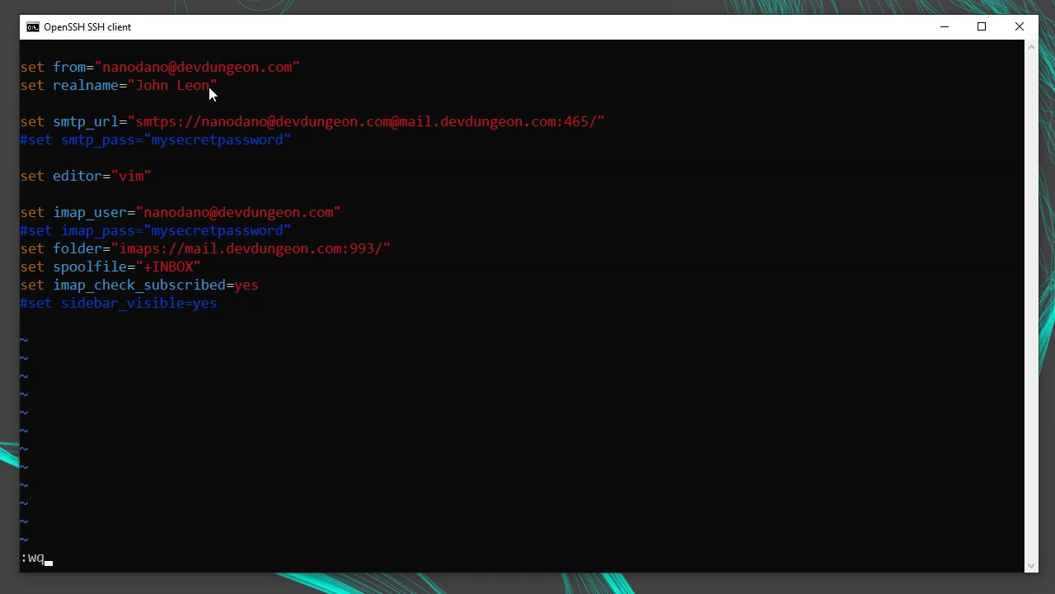
pyautogui.press('Return')
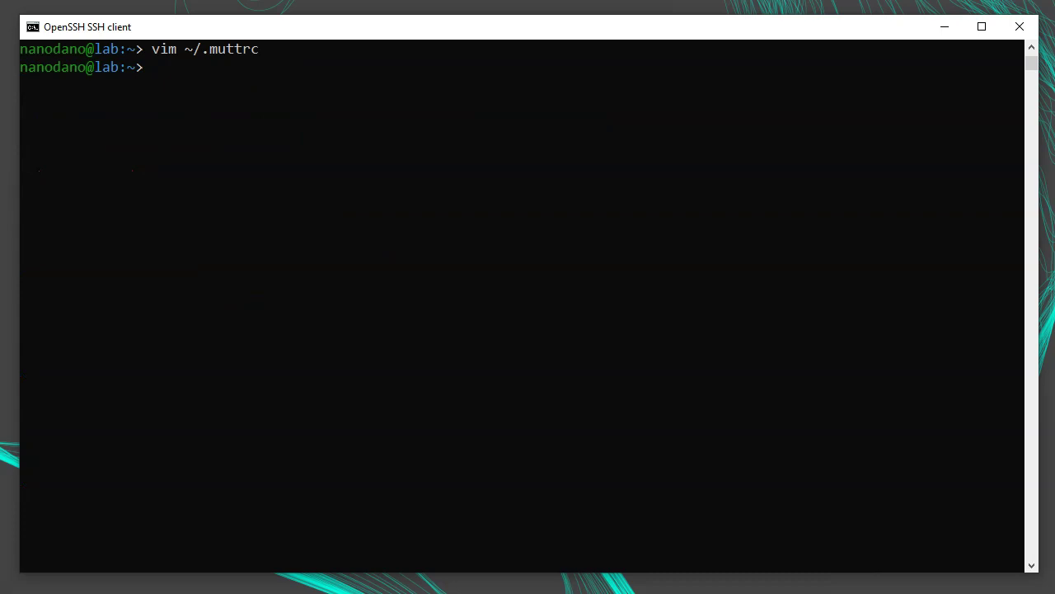
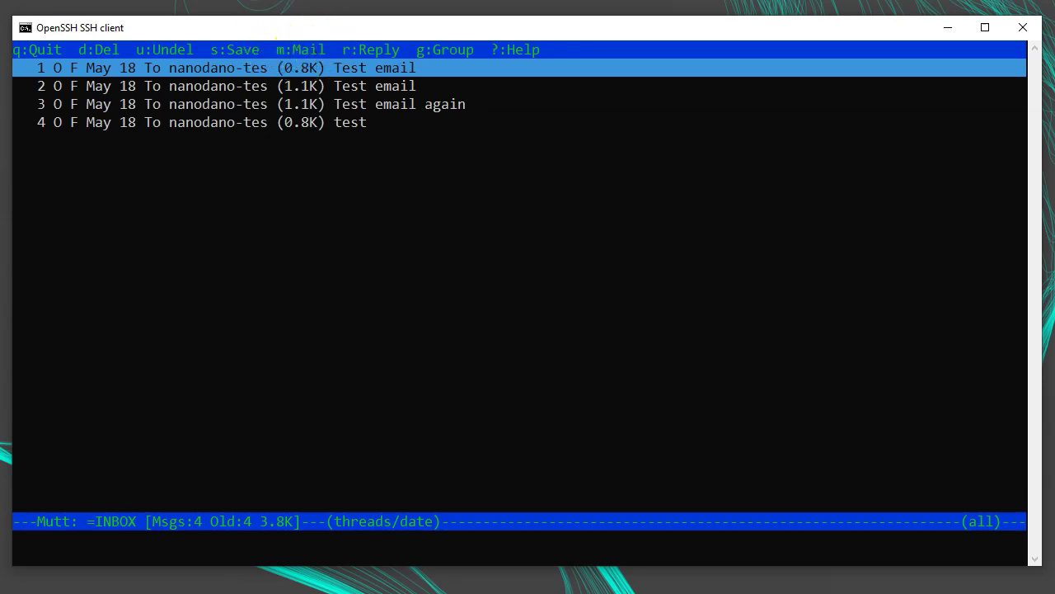
# - Start a new message to the test address with subject Hi!
pyautogui.press('m')
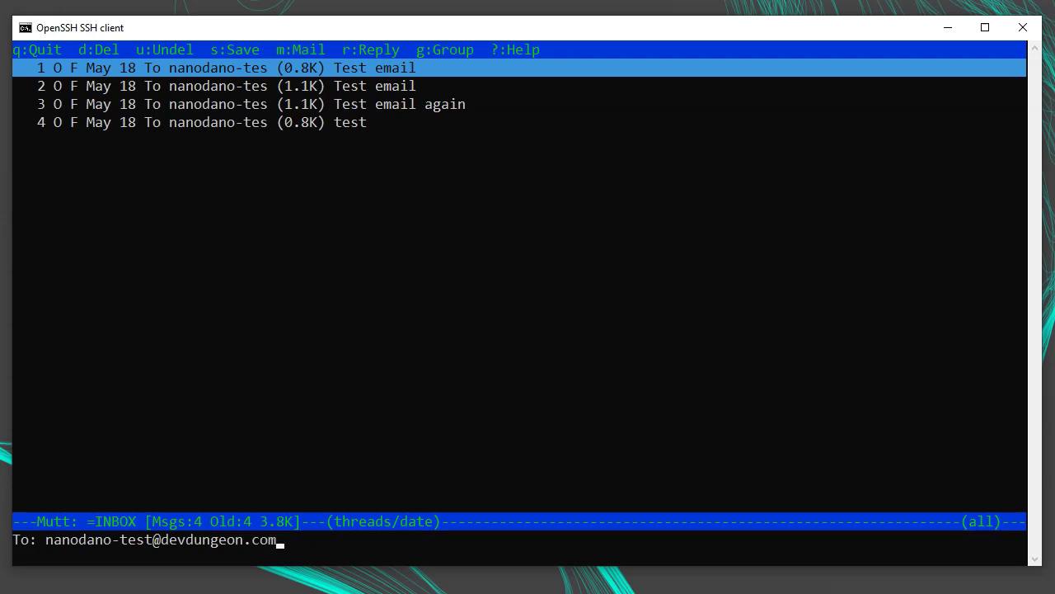
pyautogui.press('Return')
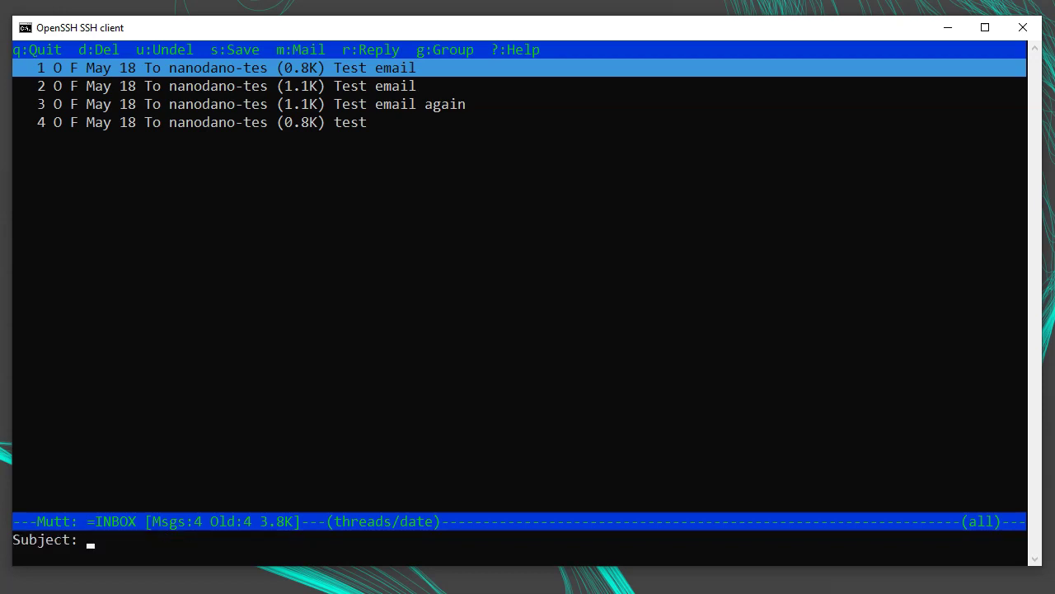
pyautogui.write('Hi!')
pyautogui.press('Return')
# - Write the body "Hello! This is an email." in Vim and save it with :wq
pyautogui.write('i')
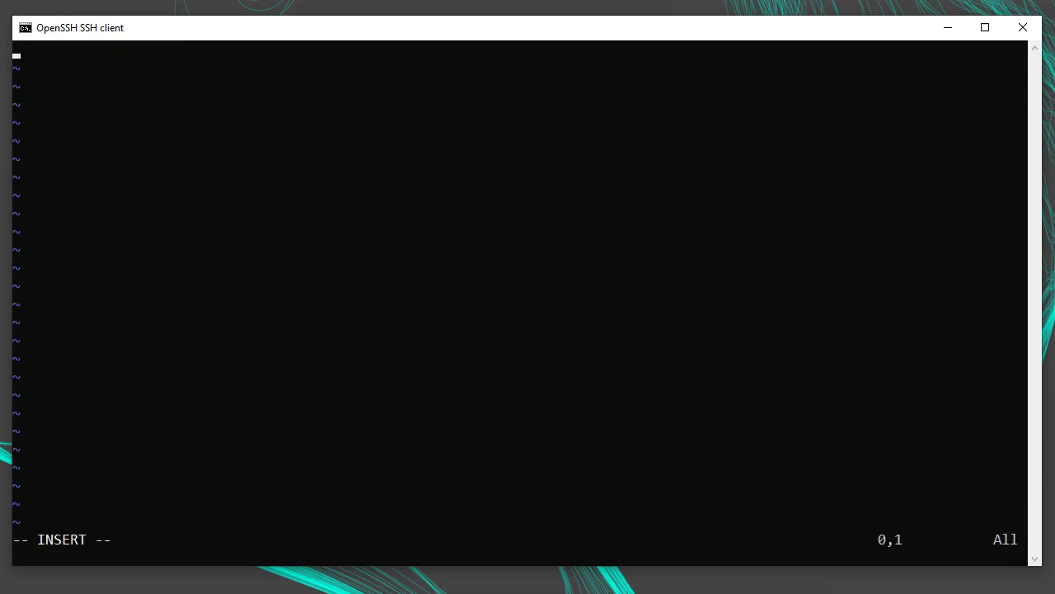
pyautogui.write('Hello! This i')
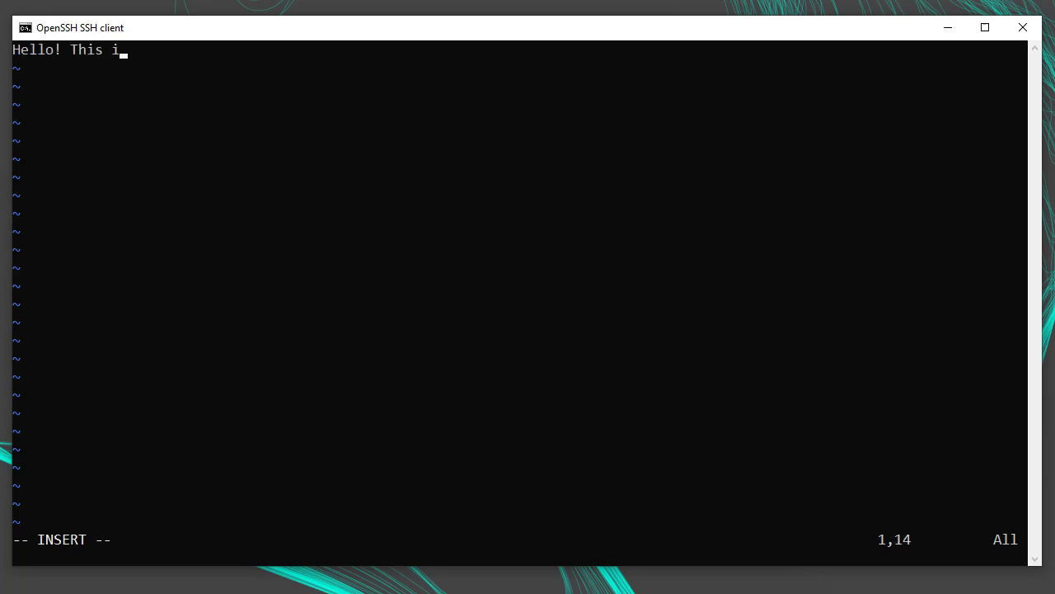
pyautogui.write('s an email.')
pyautogui.press('Return')
pyautogui.press('Escape')
pyautogui.write(':wq')
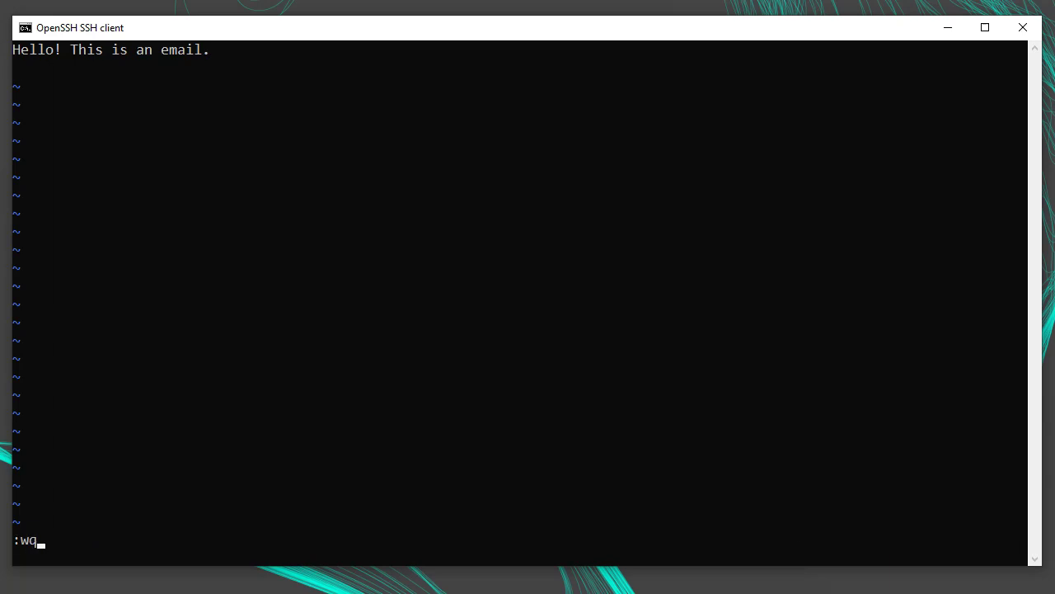
pyautogui.press('Return')
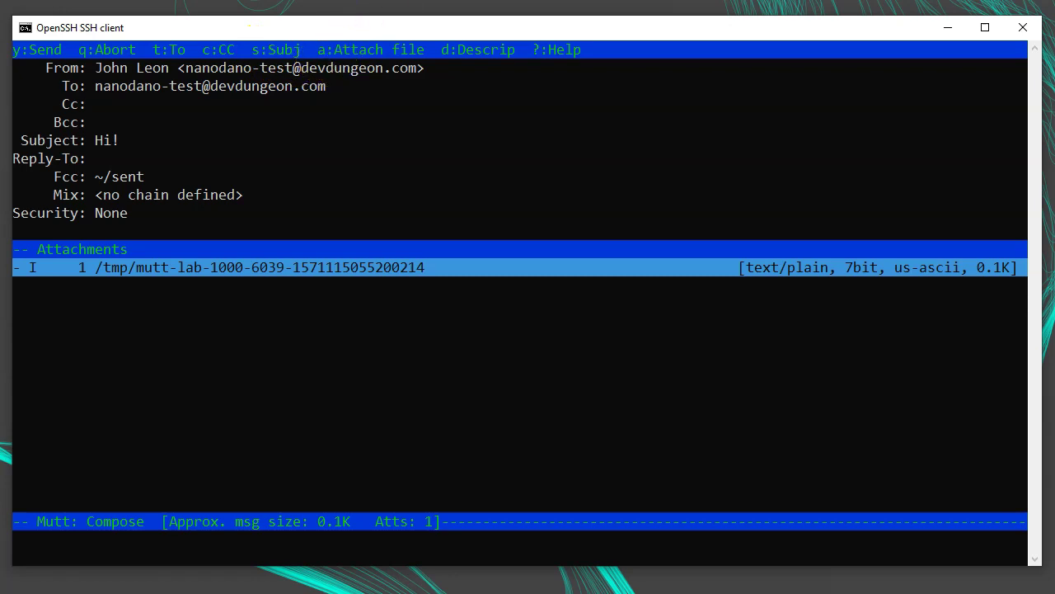
# - Attach ~/.muttrc to the Hi! draft and check both attachments in the list
pyautogui.press('a')
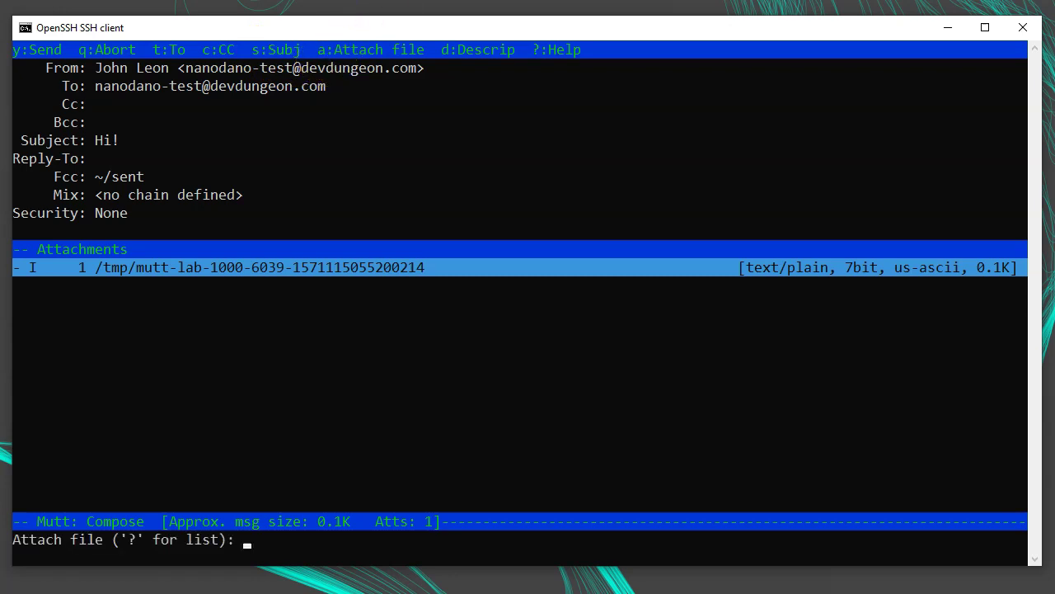
pyautogui.write('~')
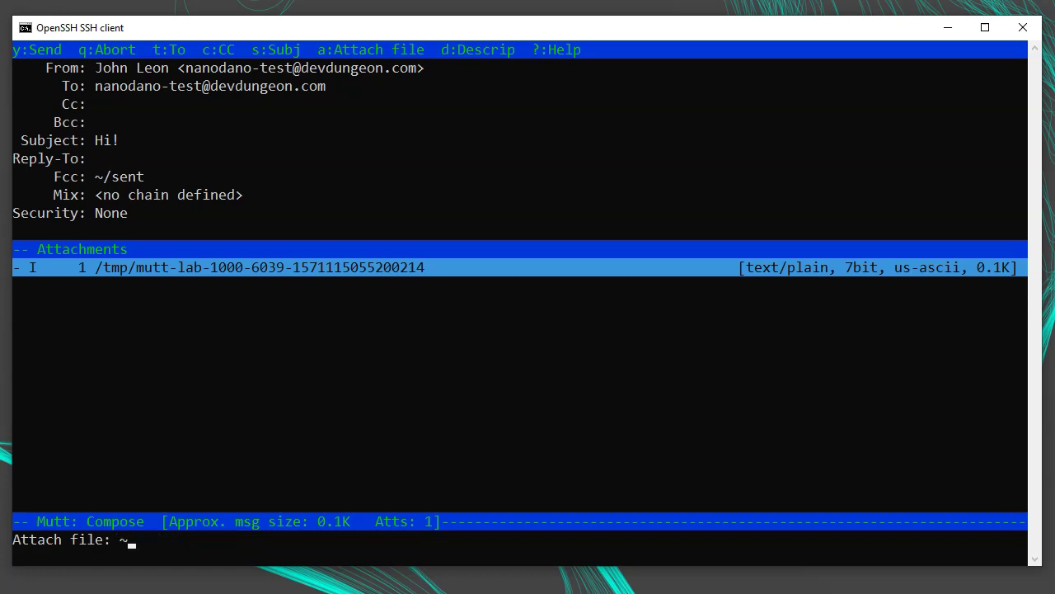
pyautogui.write('/.muttrc')
pyautogui.press('Return')
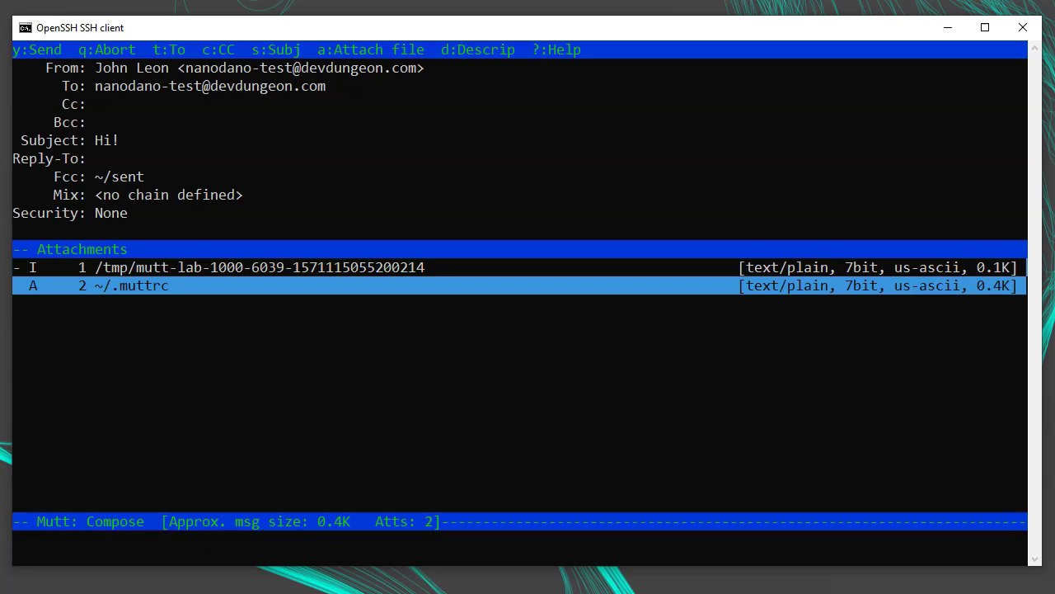
pyautogui.press('Up')
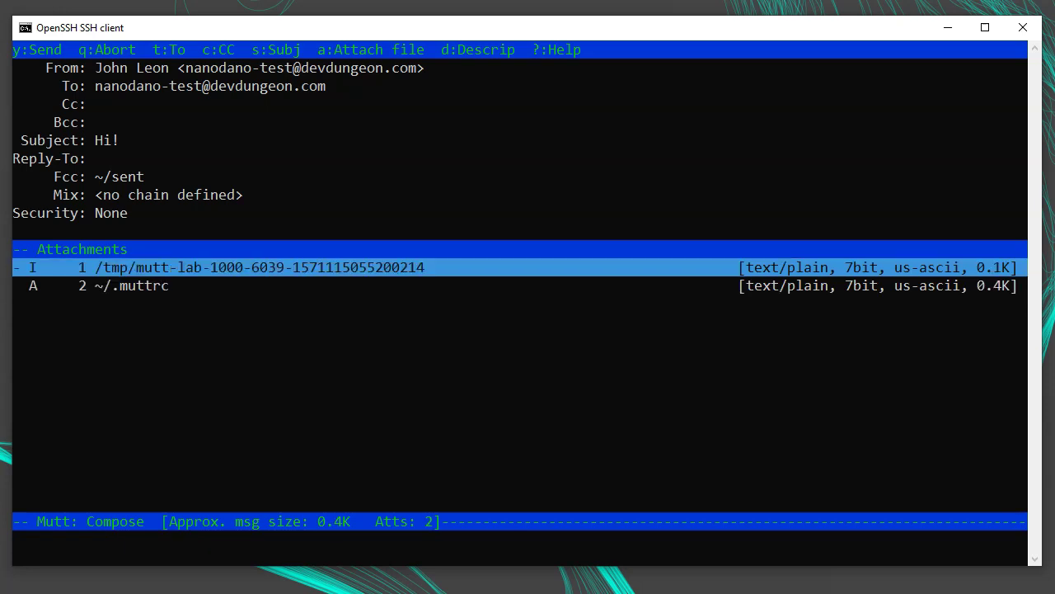
pyautogui.press('Down')
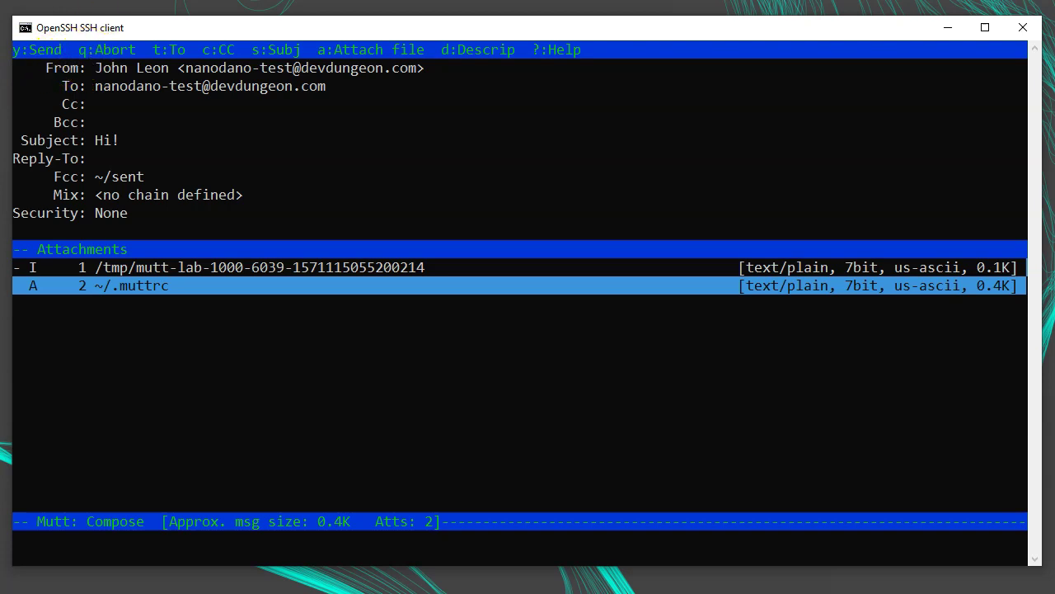
# - Postpone the Hi! draft, quit Mutt and relaunch it from the shell
pyautogui.press('q')
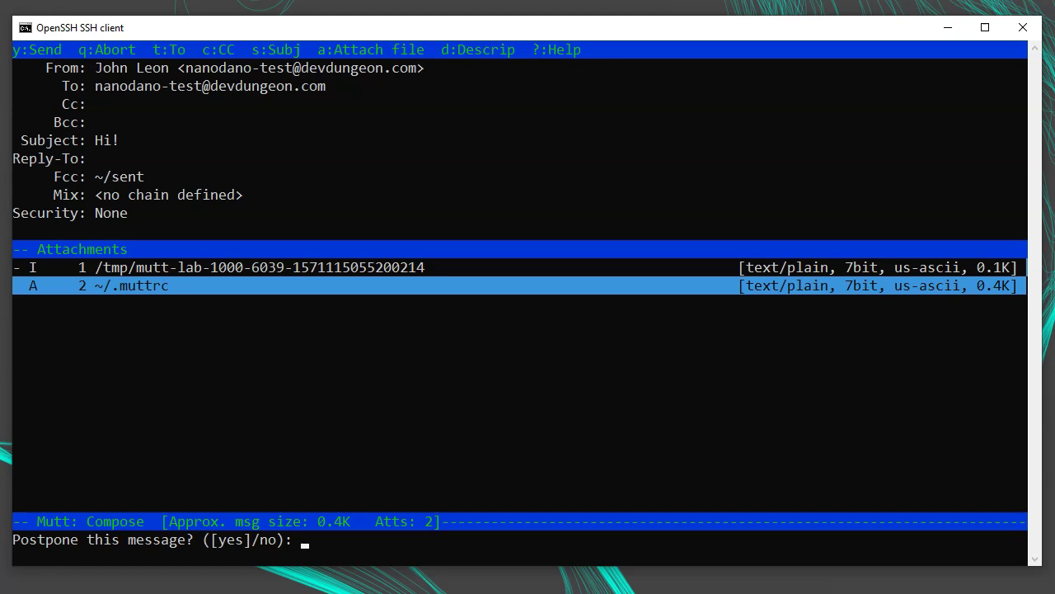
pyautogui.press('Return')
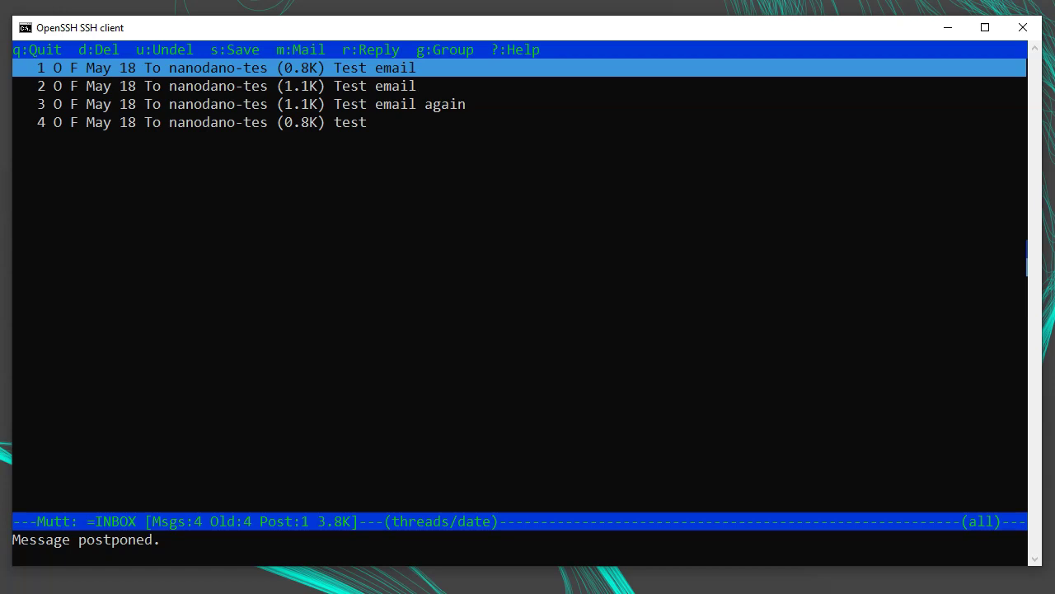
pyautogui.write('q')
pyautogui.write('mutt')
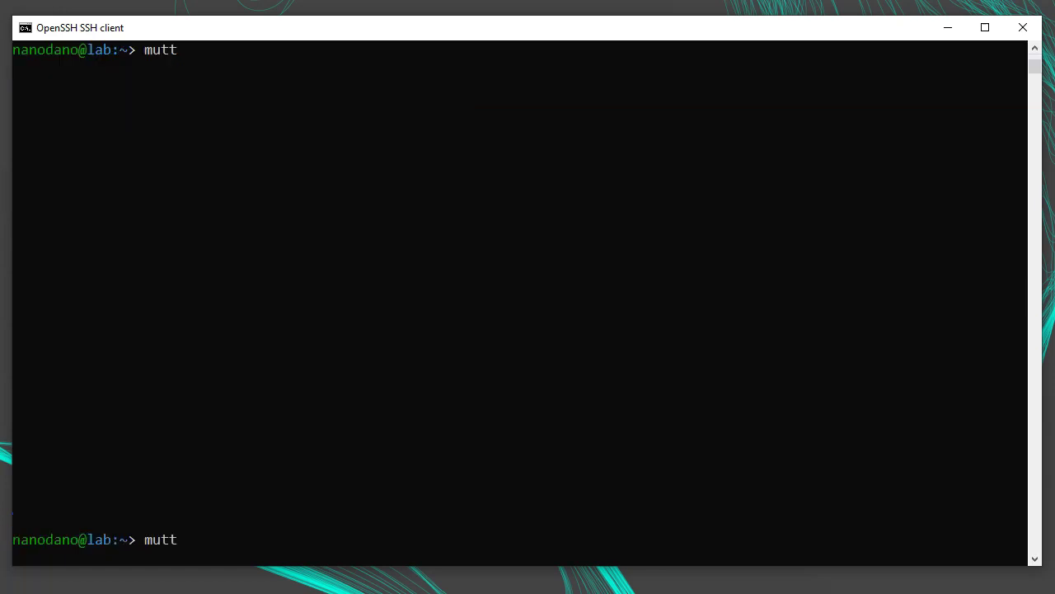
pyautogui.press('Return')
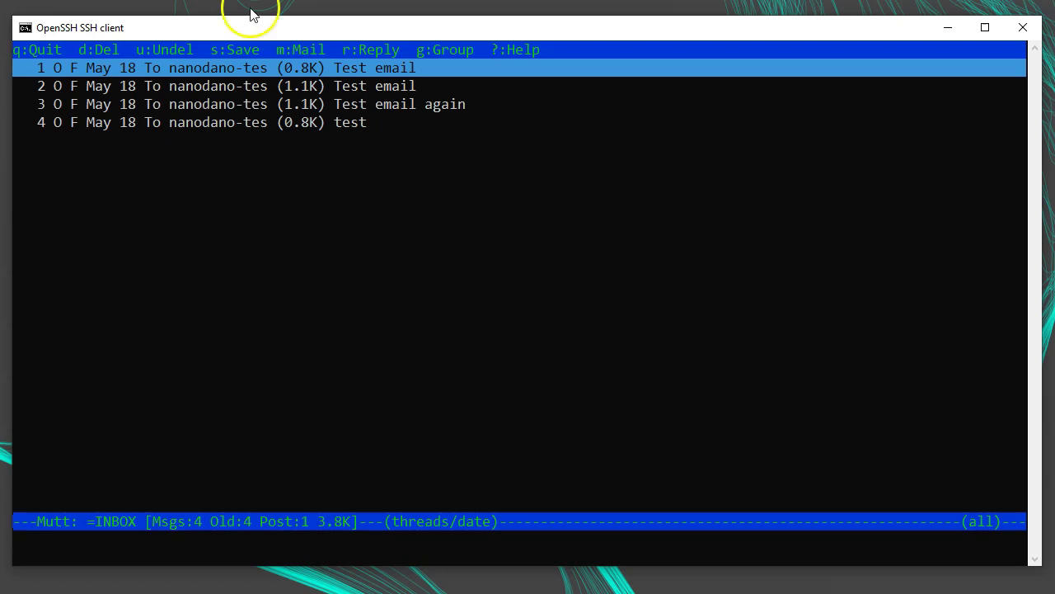
# - Recall the postponed draft, close its body unchanged with :q, and return to the inbox
pyautogui.press('m')
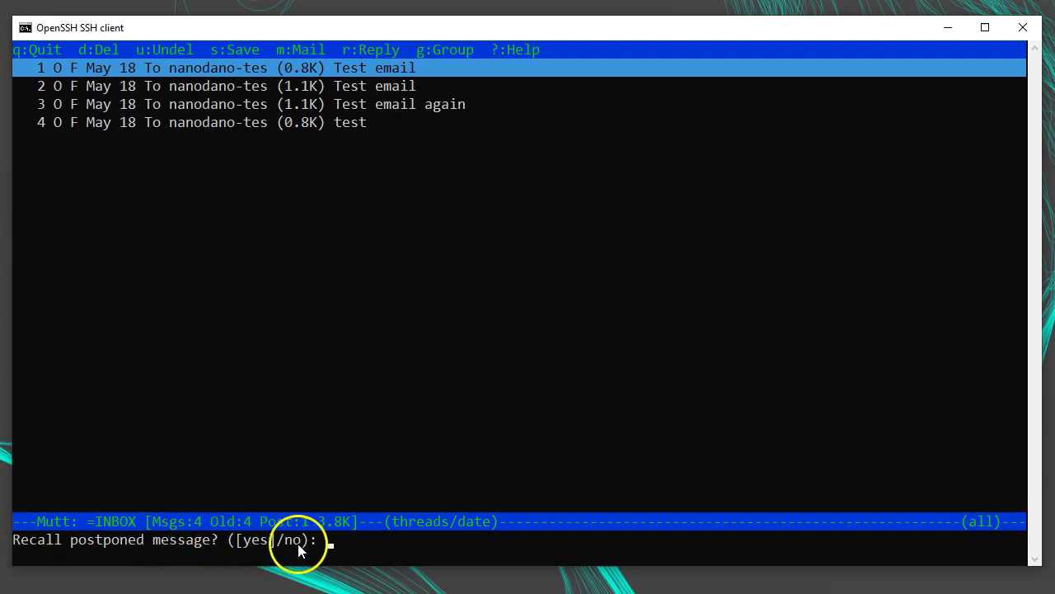
pyautogui.press('Return')
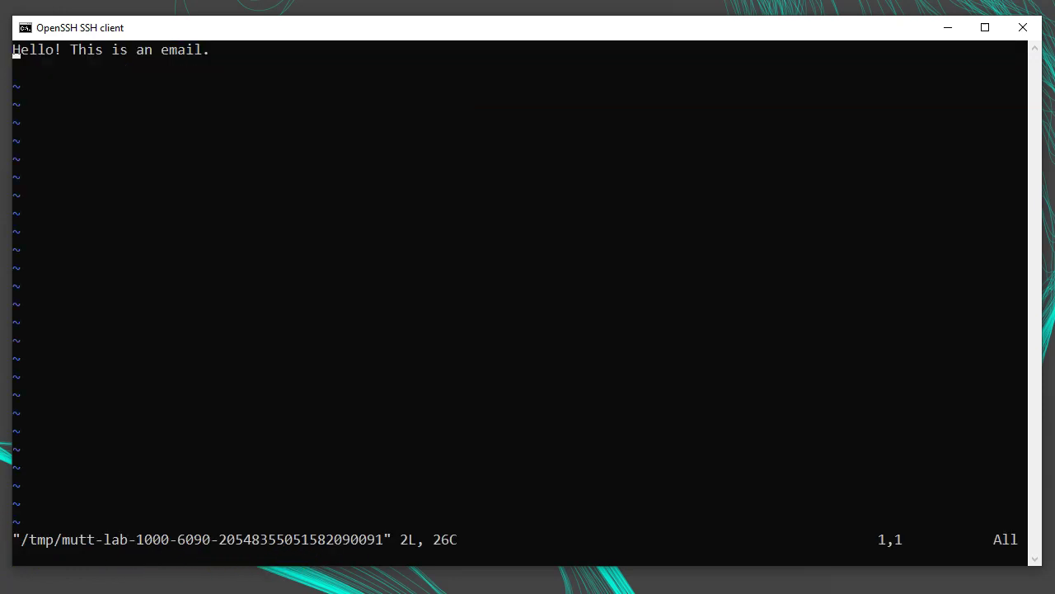
pyautogui.write(':q')
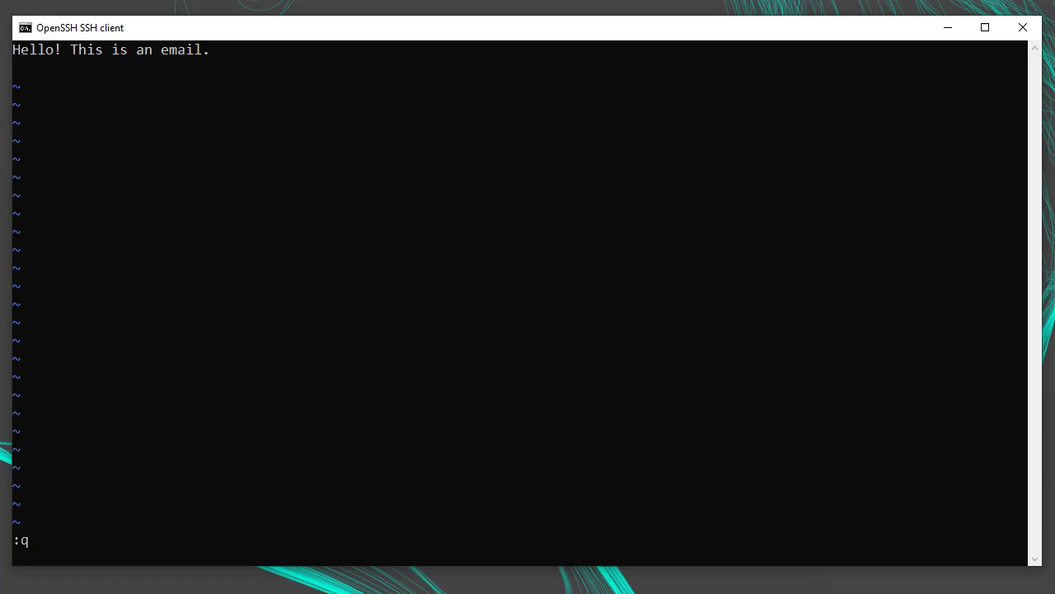
pyautogui.press('Return')
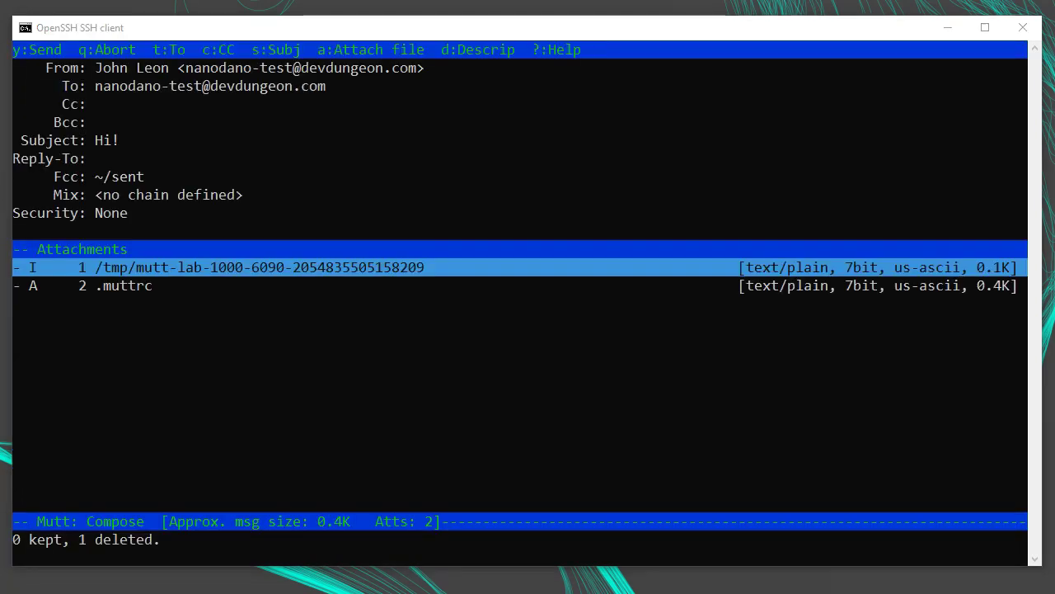
pyautogui.press('y')
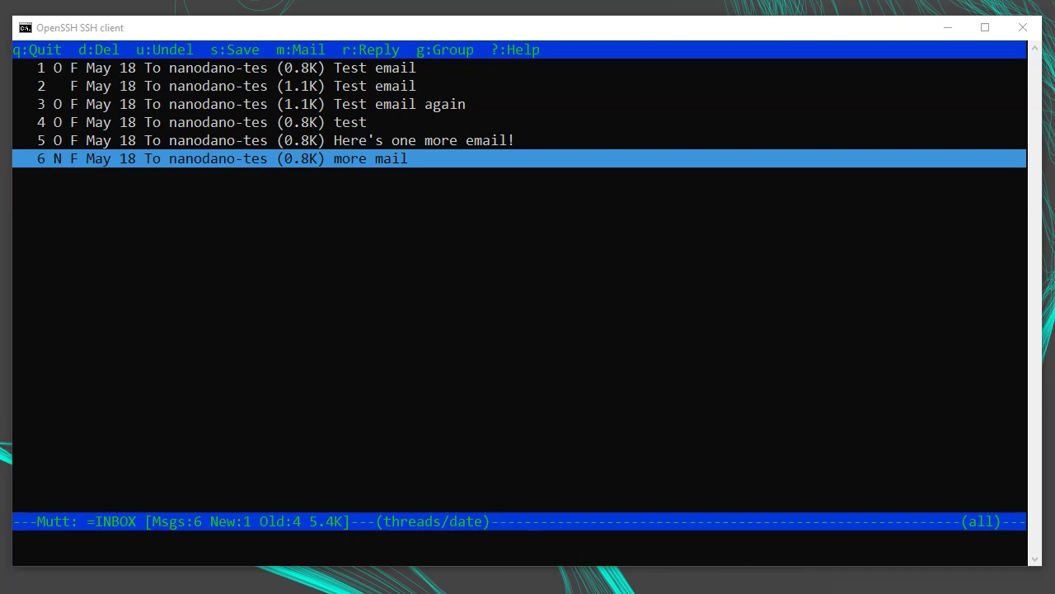
# - Open the test message from the inbox to read it, then return to the list
pyautogui.press('Up')
pyautogui.press('Up')
pyautogui.press('Up')
pyautogui.press('Up')
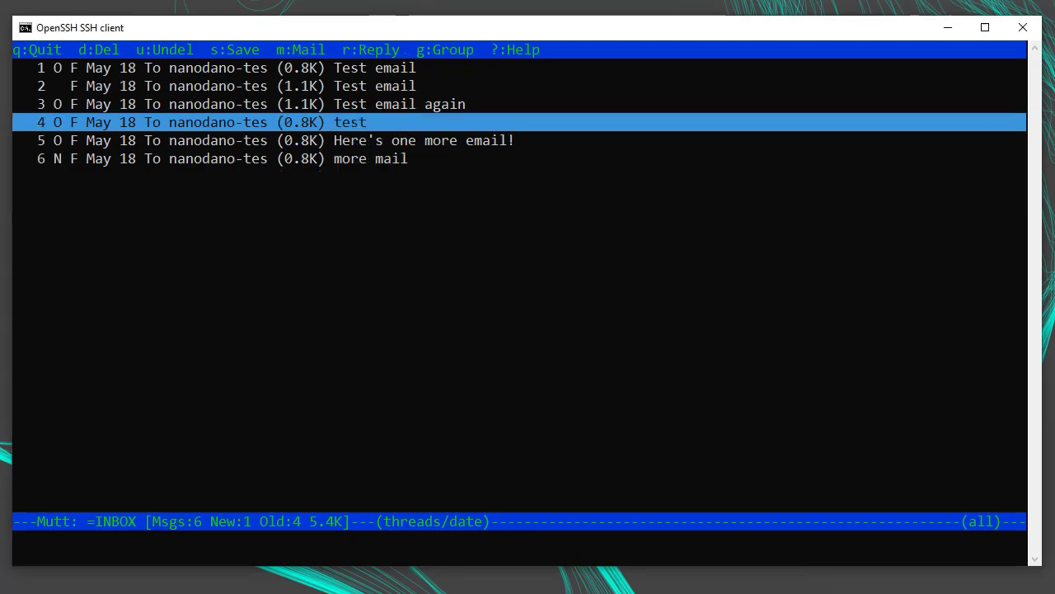
pyautogui.press('Down')
pyautogui.press('Down')
pyautogui.press('Down')
pyautogui.press('Up')
pyautogui.press('Up')
pyautogui.press('Down')
pyautogui.press('Return')
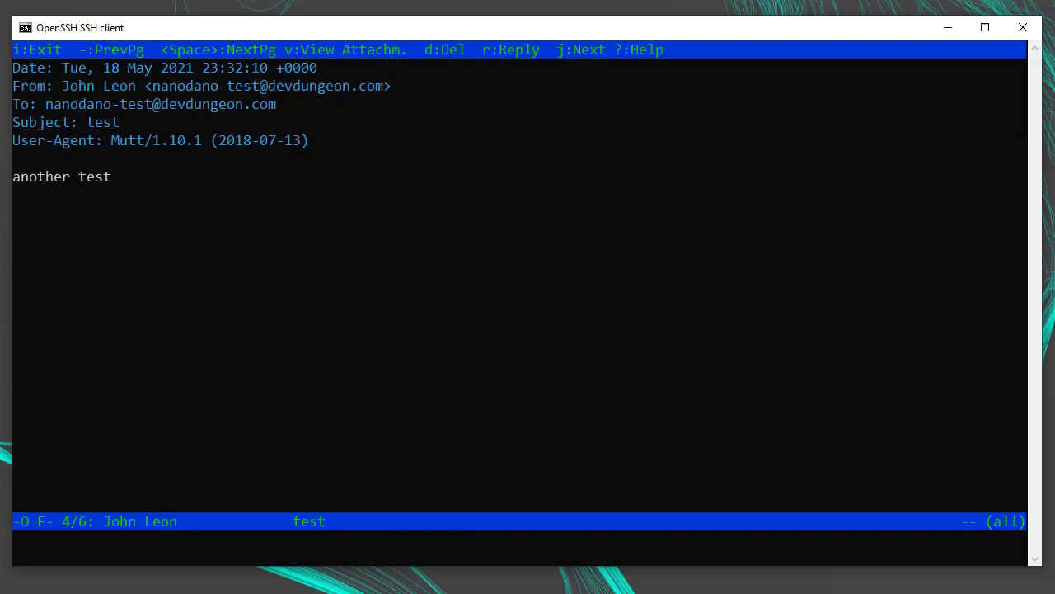
pyautogui.press('i')
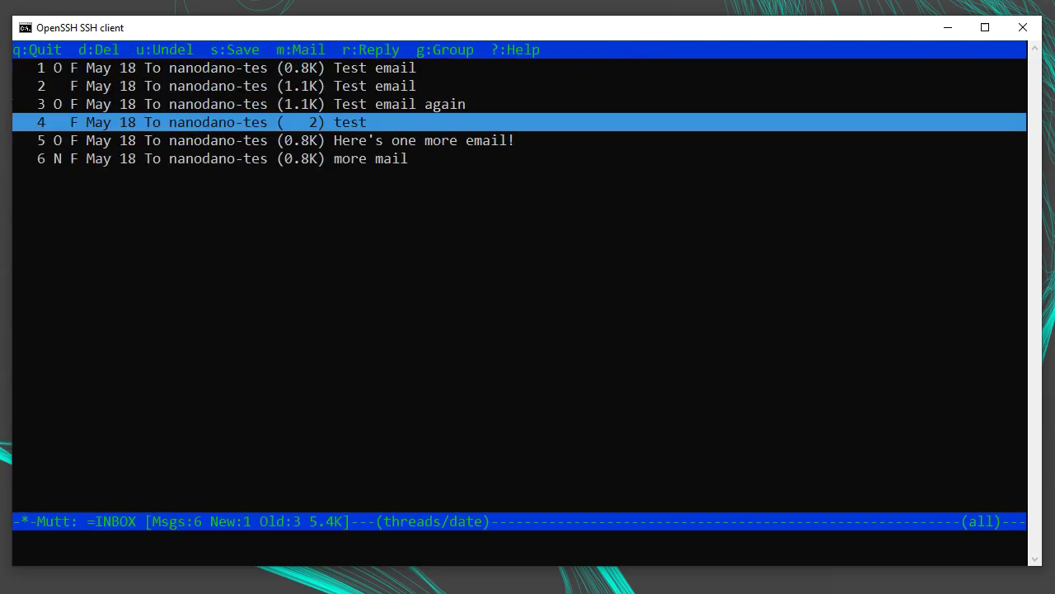
# - Flag message 2 'Test email' for deletion so the status shows Del:1
pyautogui.press('Down')
pyautogui.press('Down')
pyautogui.press('Up')
pyautogui.press('Up')
pyautogui.press('Up')
pyautogui.press('Up')
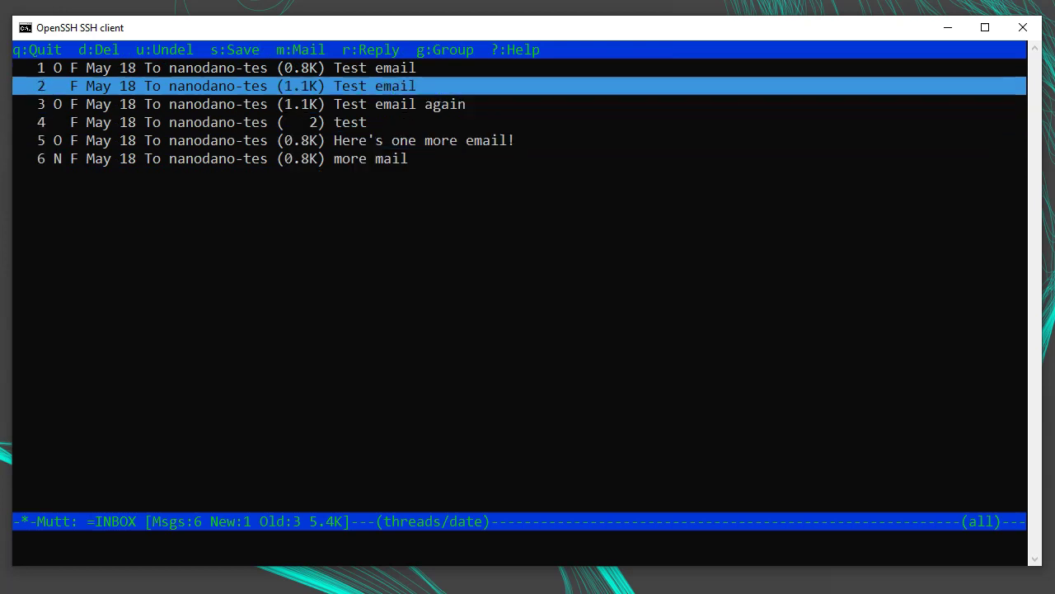
pyautogui.press('d')
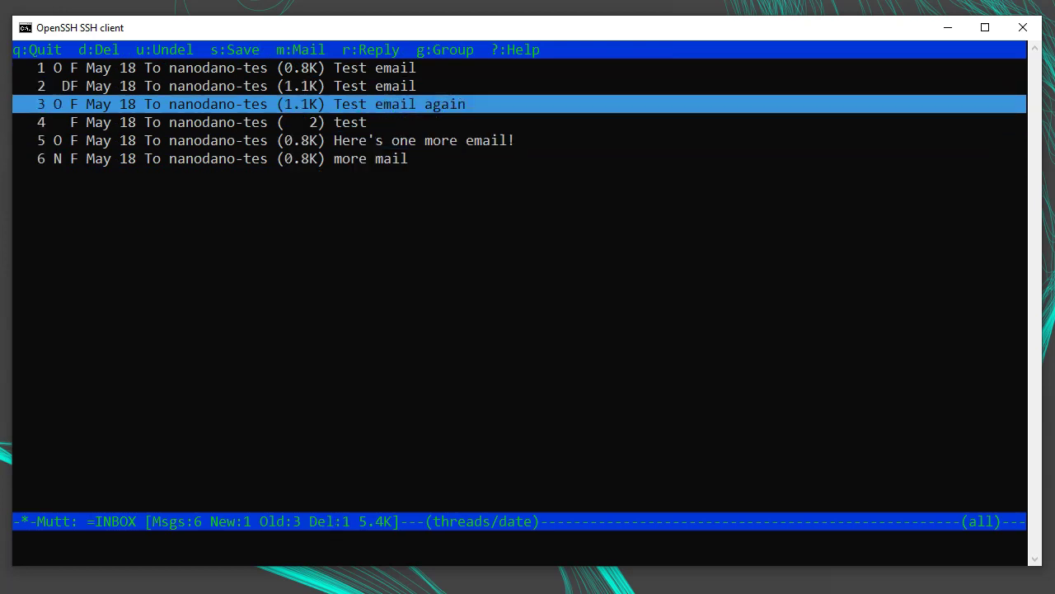
pyautogui.press('Down')
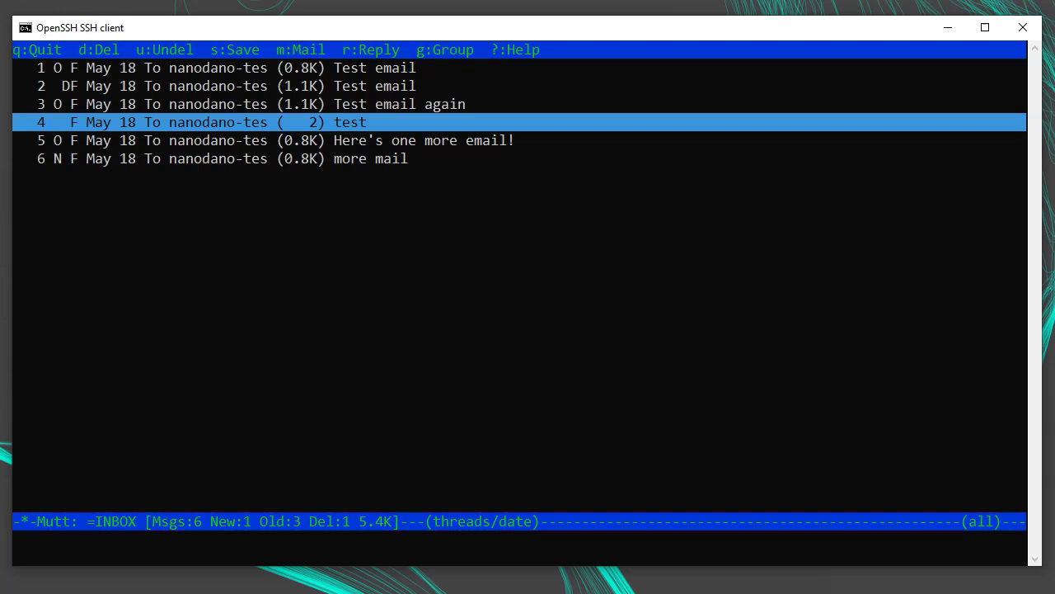
pyautogui.click(50, 123)
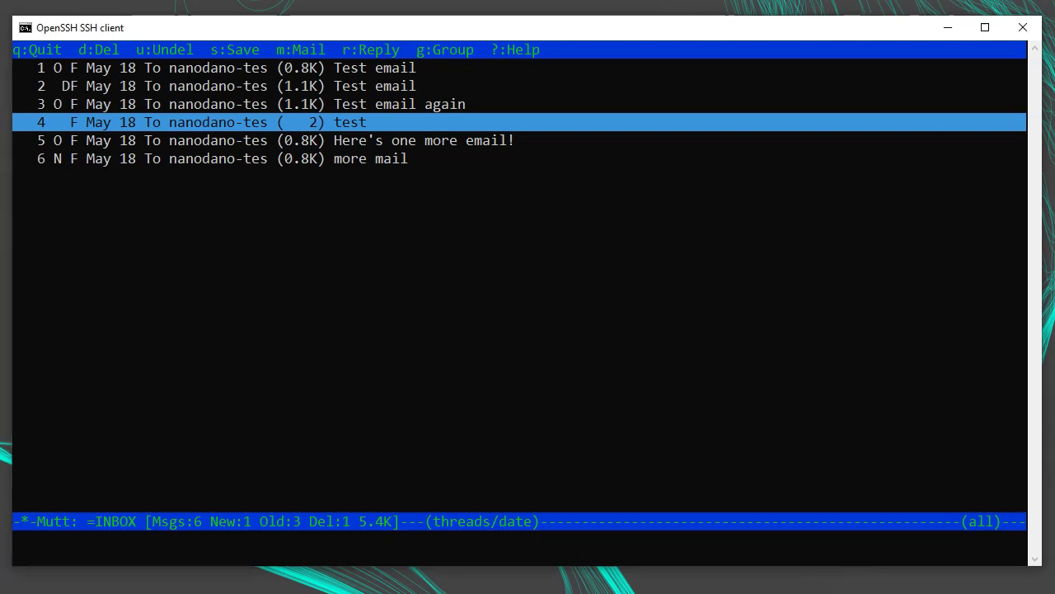
# - Bring up the mailbox list and step through the available mailboxes
pyautogui.press('c')
pyautogui.press('?')
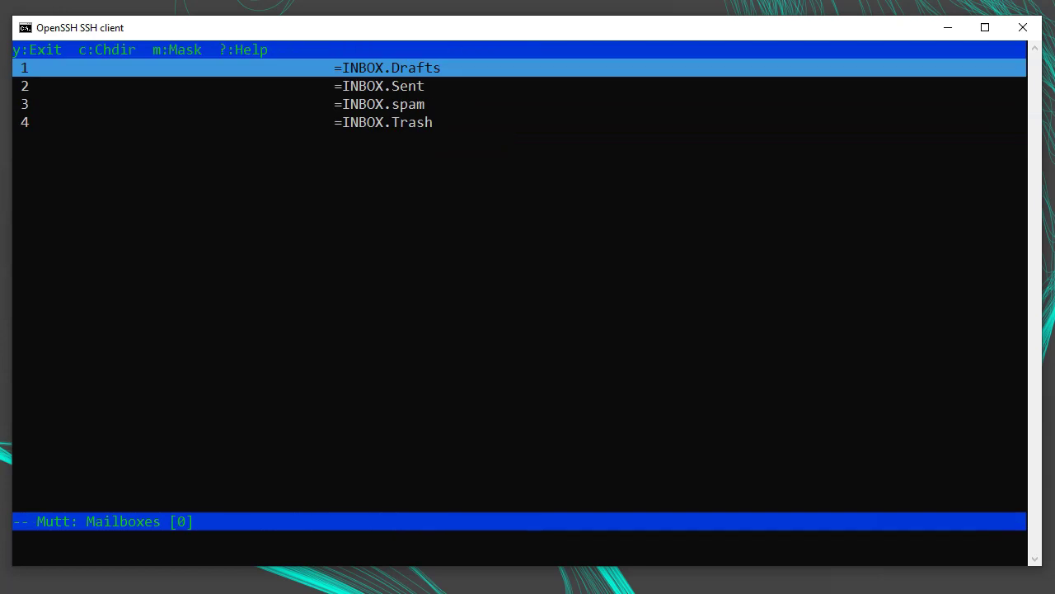
pyautogui.press('Down')
pyautogui.press('Down')
pyautogui.press('Down')
# - Quit Mutt and list all home-directory files with permissions using ls -la
pyautogui.press('q')
pyautogui.press('q')
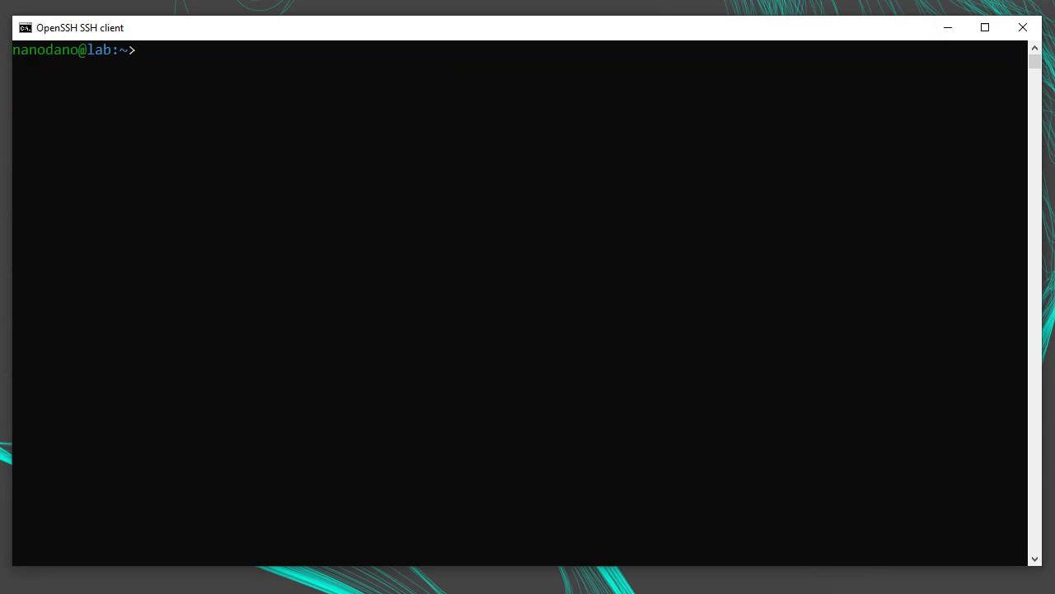
pyautogui.write('ls -la')
pyautogui.press('Return')
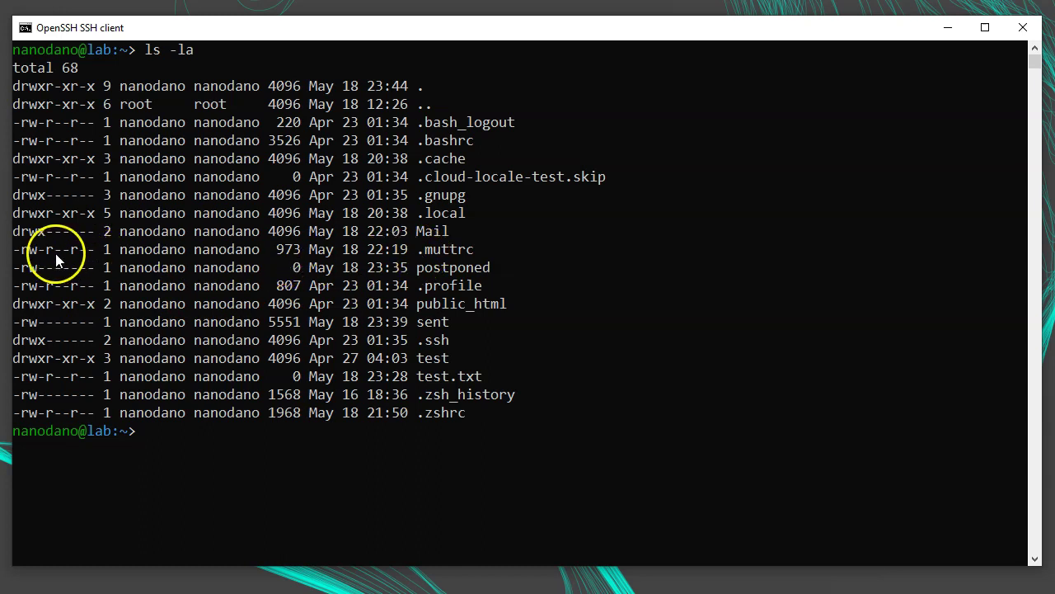
# - Set .muttrc permissions to 600 and verify it shows -rw------- in ls -la
pyautogui.click(114, 467)
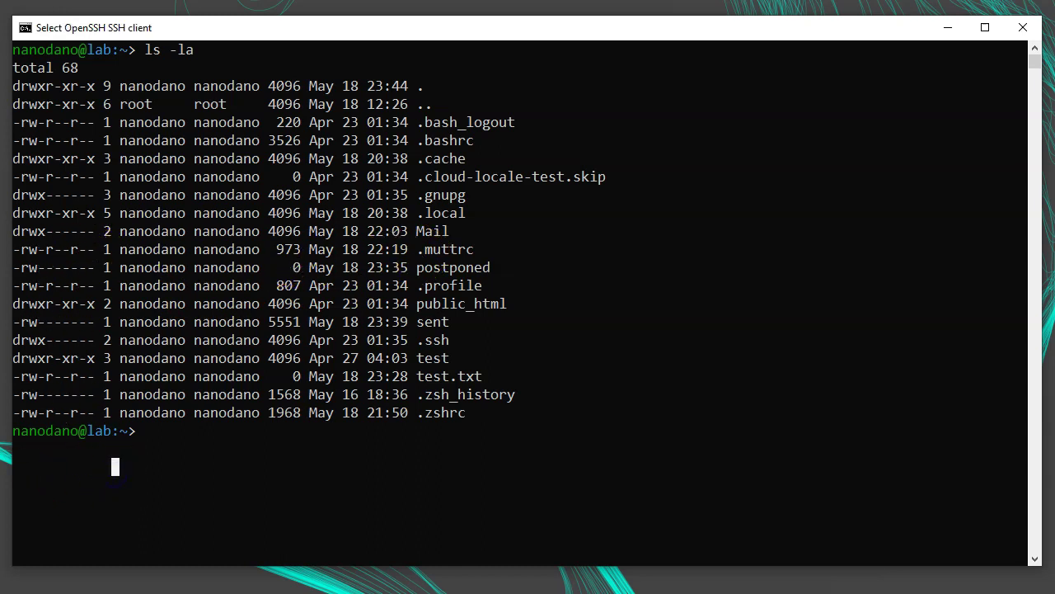
pyautogui.write('chmod')
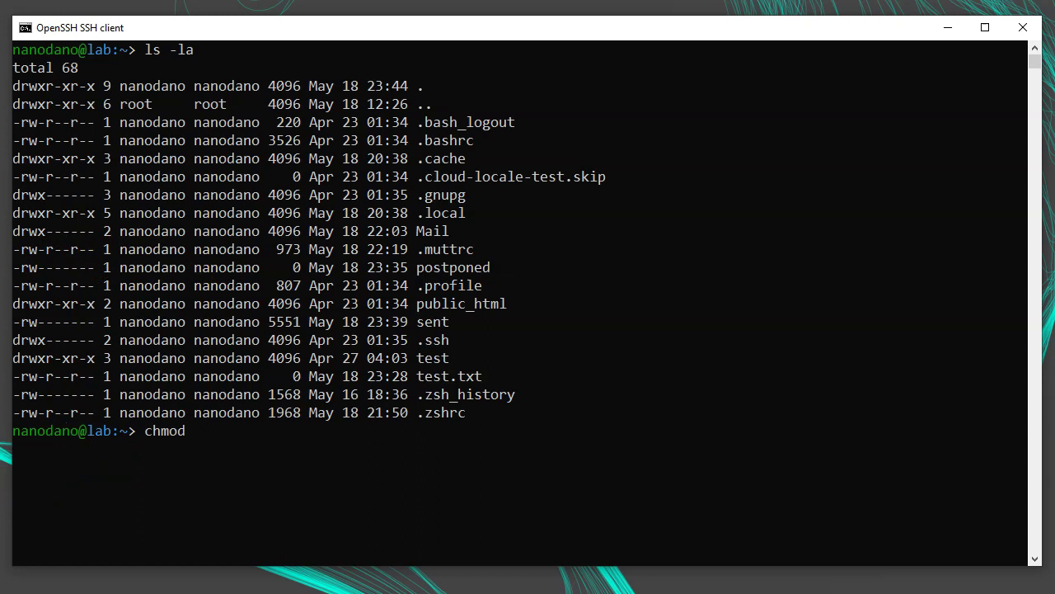
pyautogui.write(' 600 .muttrc')
pyautogui.press('Return')
pyautogui.write('ls -la')
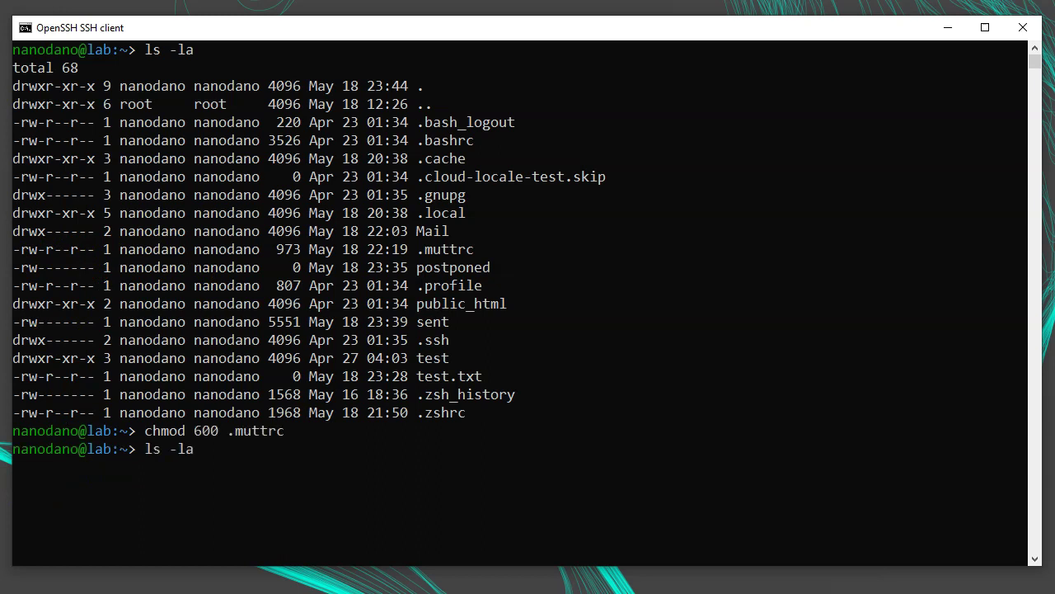
pyautogui.press('Return')
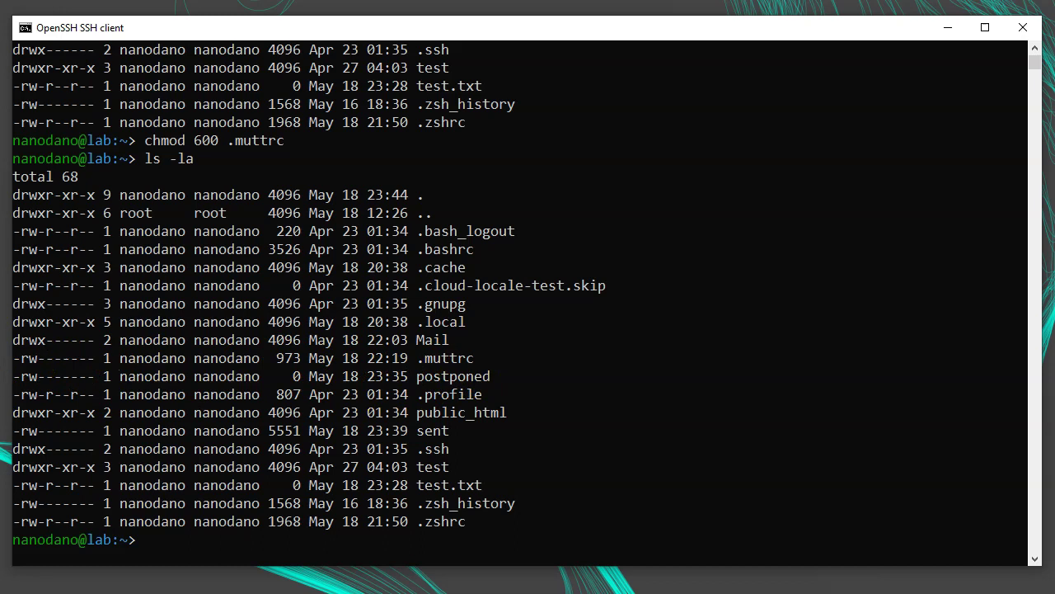
# - Clear the screen, copy .muttrc to .muttrc2, and launch mutt -F ~/.muttrc2
pyautogui.hotkey('ctrl', 'l')
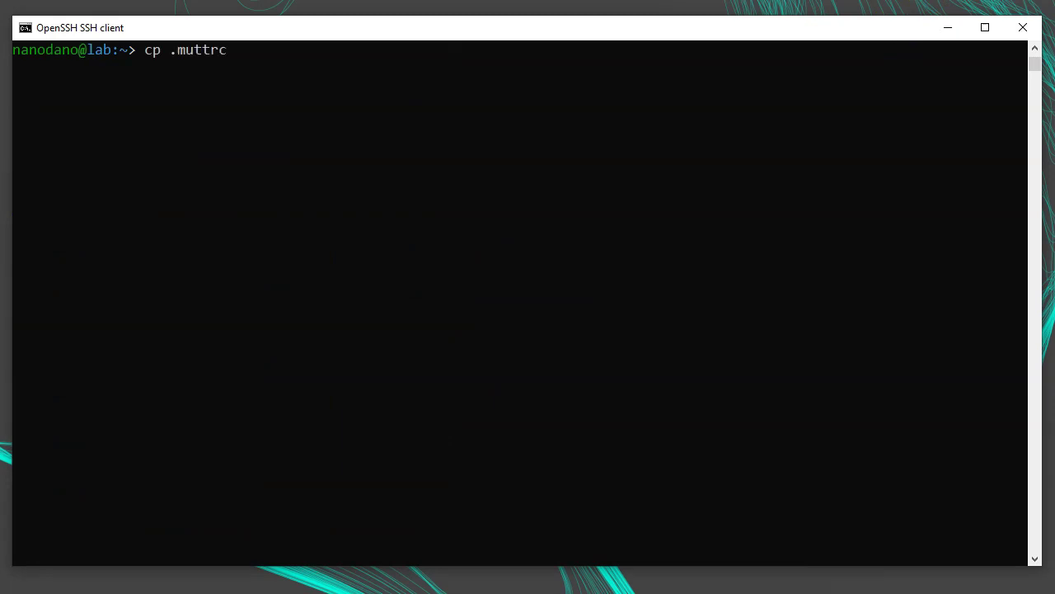
pyautogui.write(' .muttrc2')
pyautogui.press('Return')
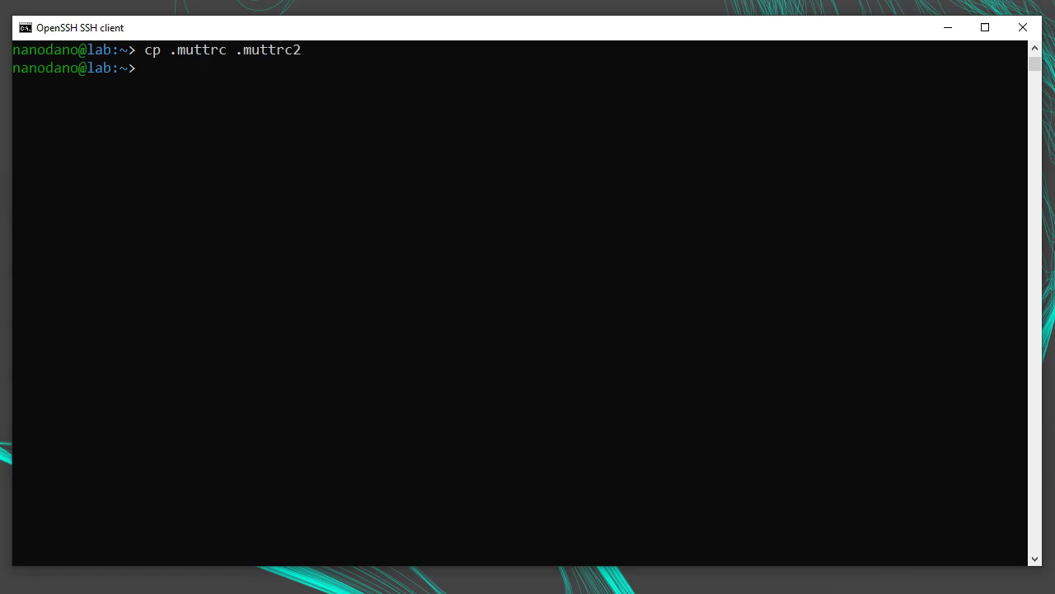
pyautogui.write('mutt -F ~/.muttrc2')
pyautogui.press('Return')
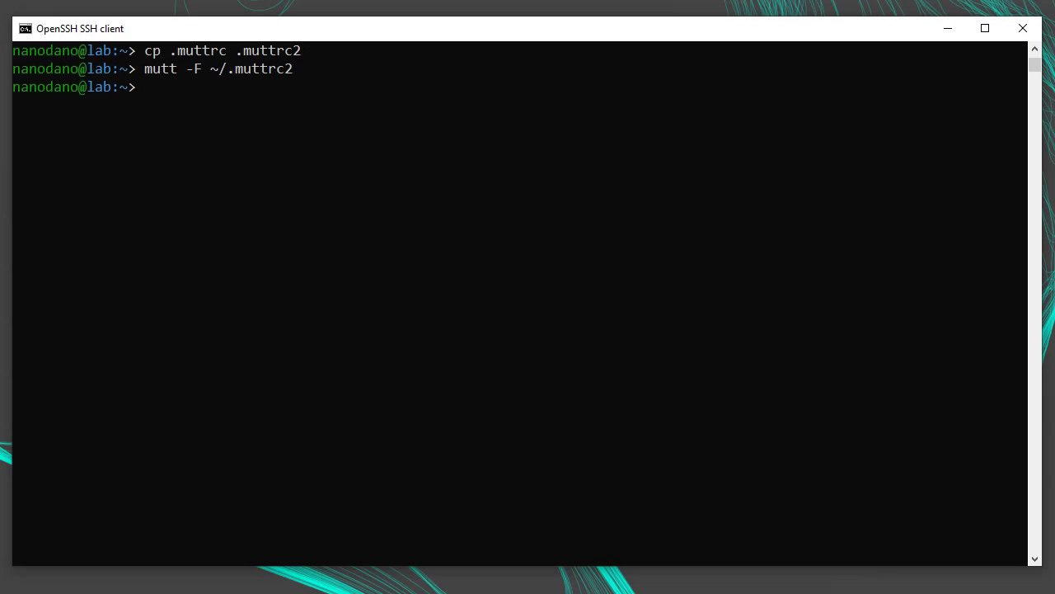
# - Define aliases checkemail1 (~/.muttrc) and checkemail2 (~/.muttrc2), then enter checkemail2
pyautogui.write('alias checkemail1')
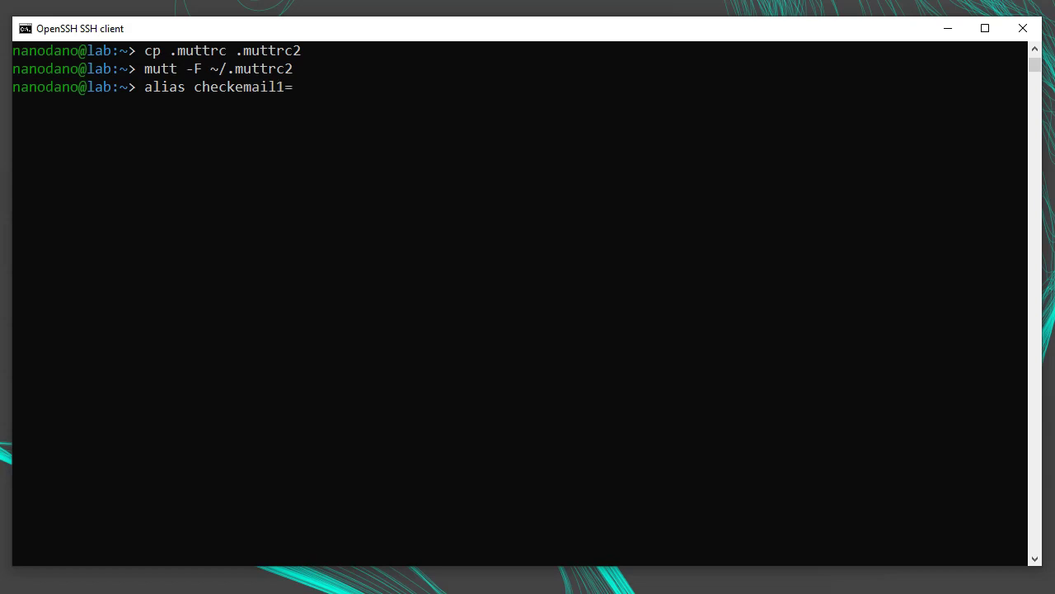
pyautogui.write("='mutt -F ~/.muttrc")
pyautogui.press('Return')
pyautogui.write('alia')
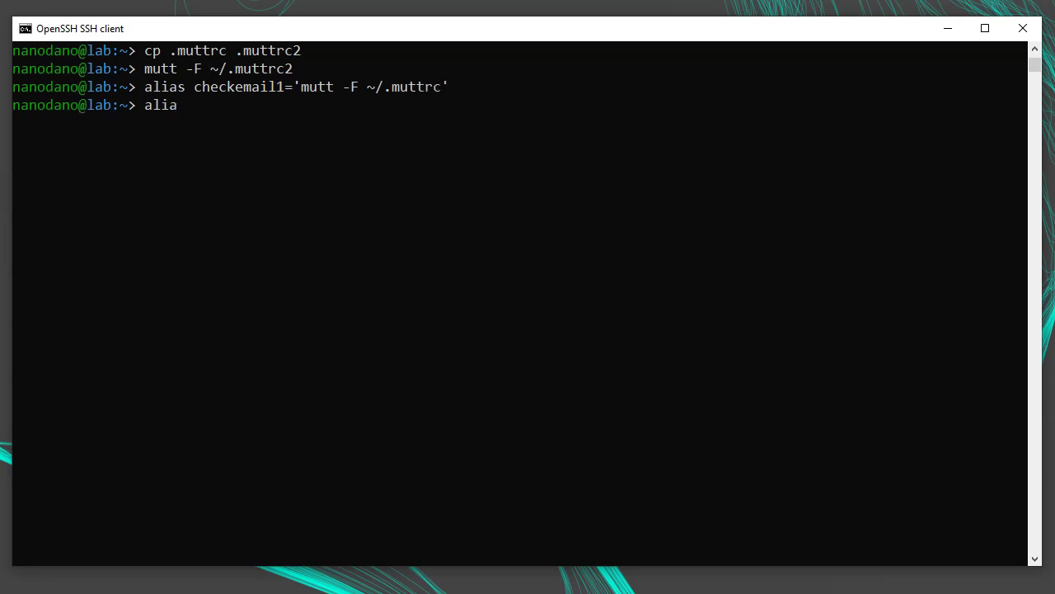
pyautogui.write("s checkemail2='mutt -F ~")
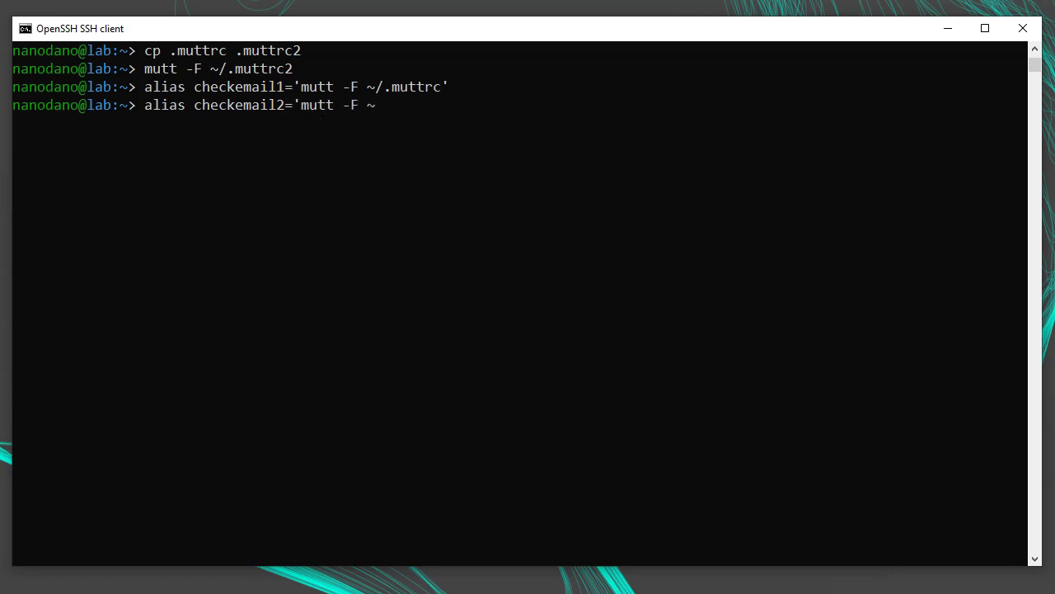
pyautogui.write('/.muttrc2')
pyautogui.press('Return')
pyautogui.write('checkemail')
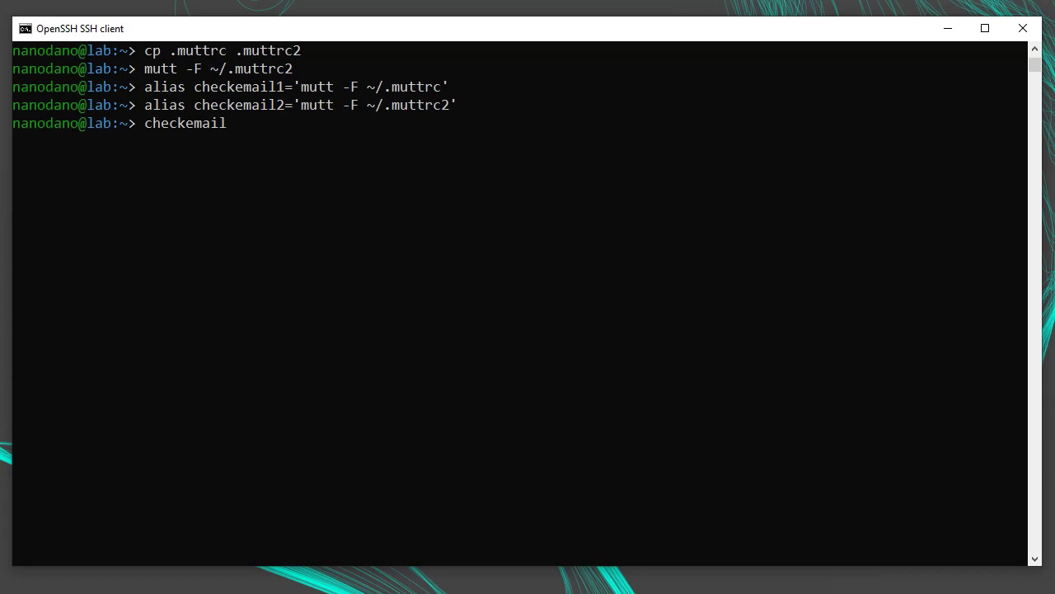
pyautogui.write('1')
pyautogui.press('BackSpace')
pyautogui.write('2')
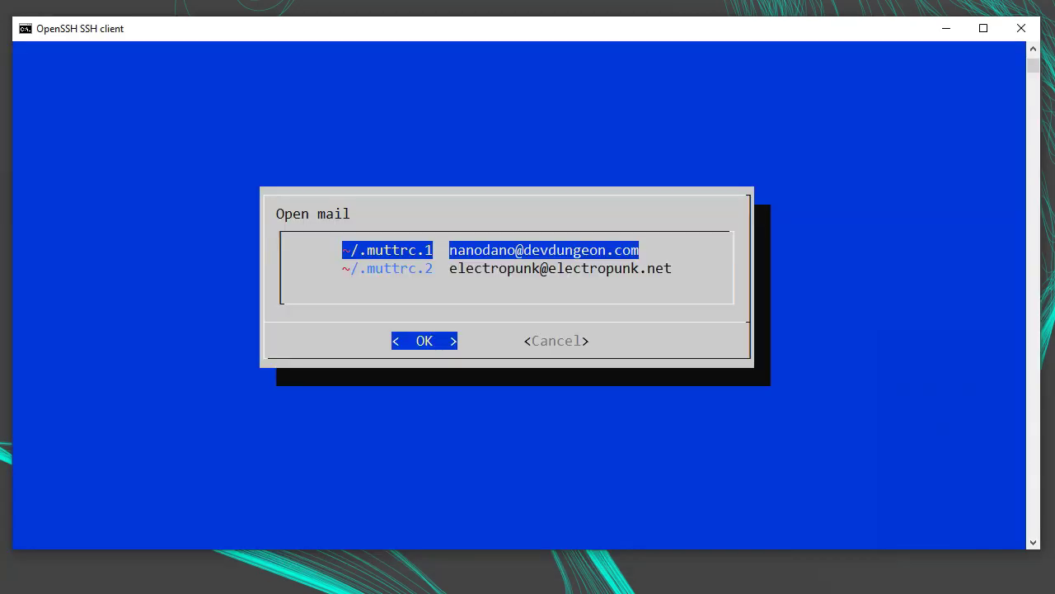
# - Pick the ~/.muttrc.1 account in the Open mail chooser and confirm it
pyautogui.press('Down')
pyautogui.press('Up')
pyautogui.press('Down')
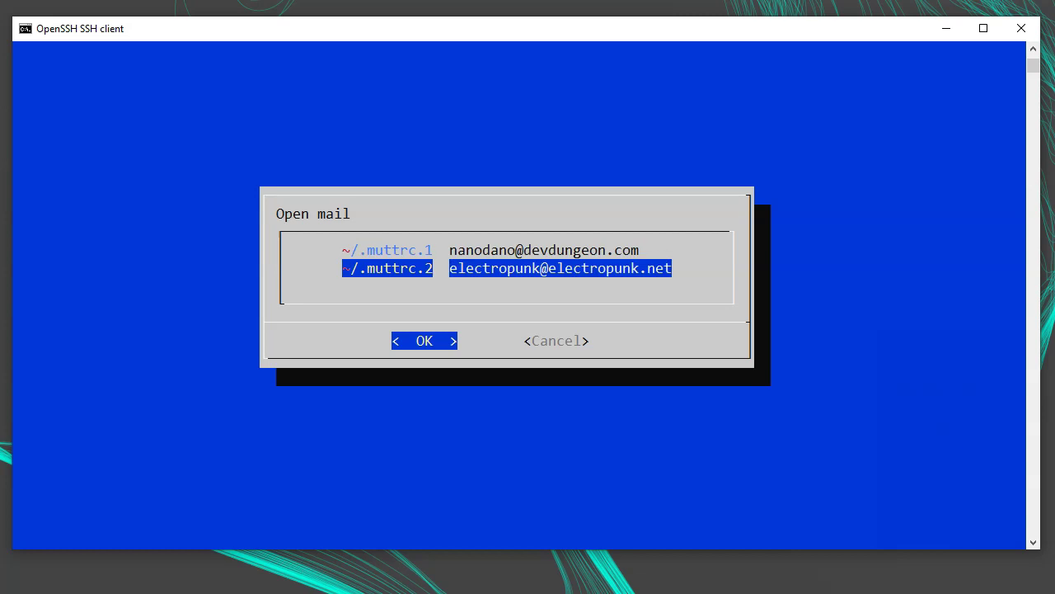
pyautogui.press('Up')
pyautogui.press('Tab')
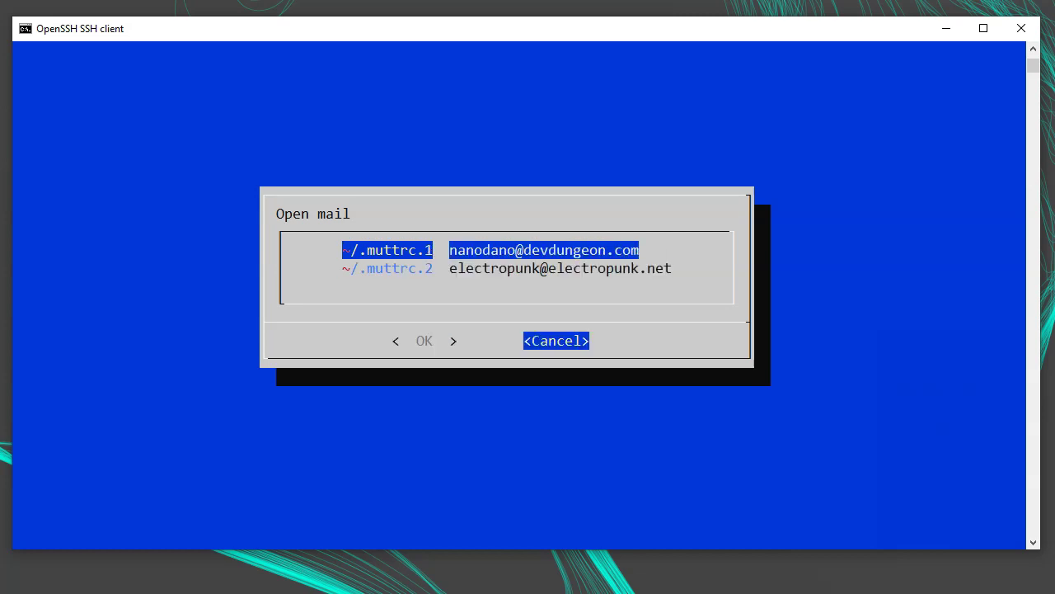
pyautogui.press('Tab')
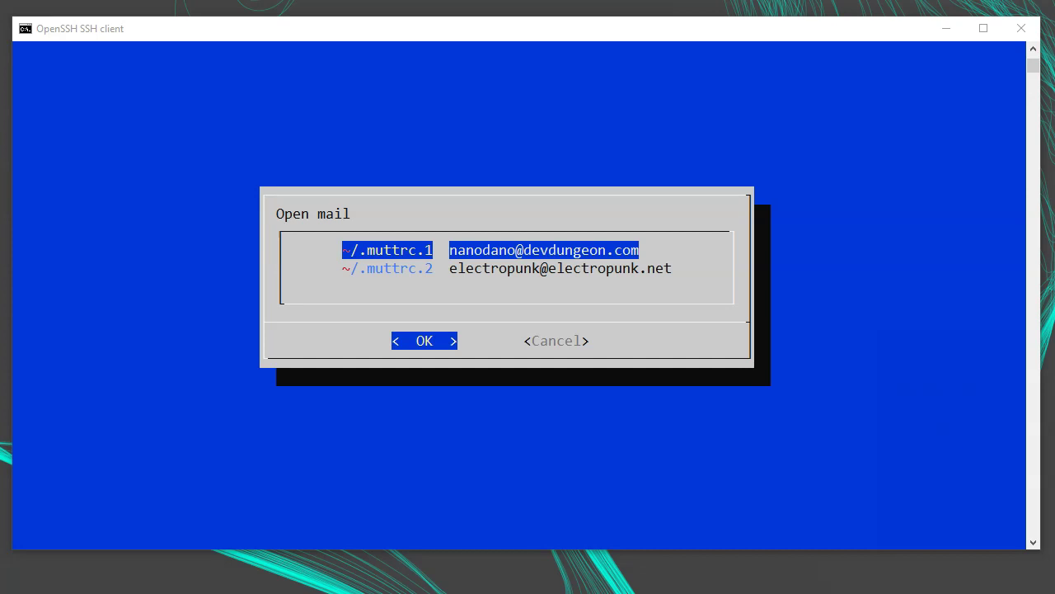
pyautogui.hotkey('alt', 'Tab')
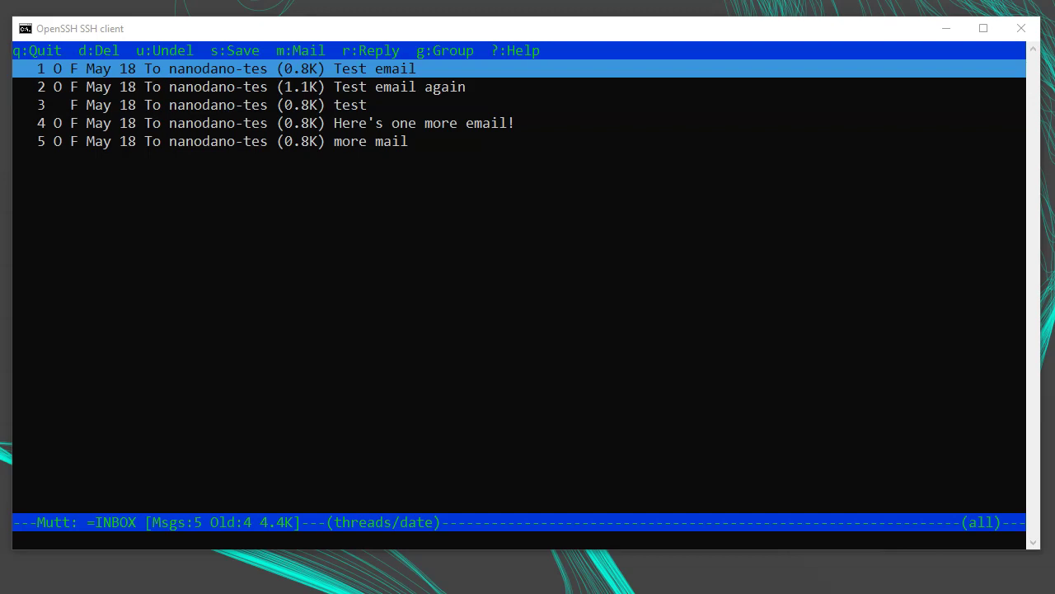
# - Run set sort=reverse-last-date-received from Mutt's command line
pyautogui.click(345, 258)
pyautogui.press(':')
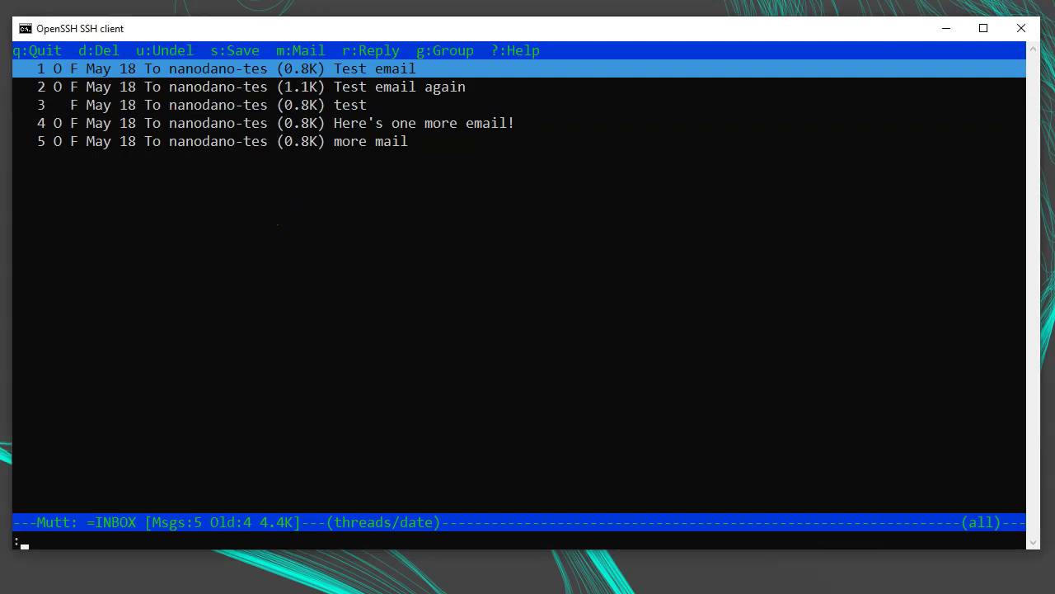
pyautogui.write('set sort=reverse-last-date-received')
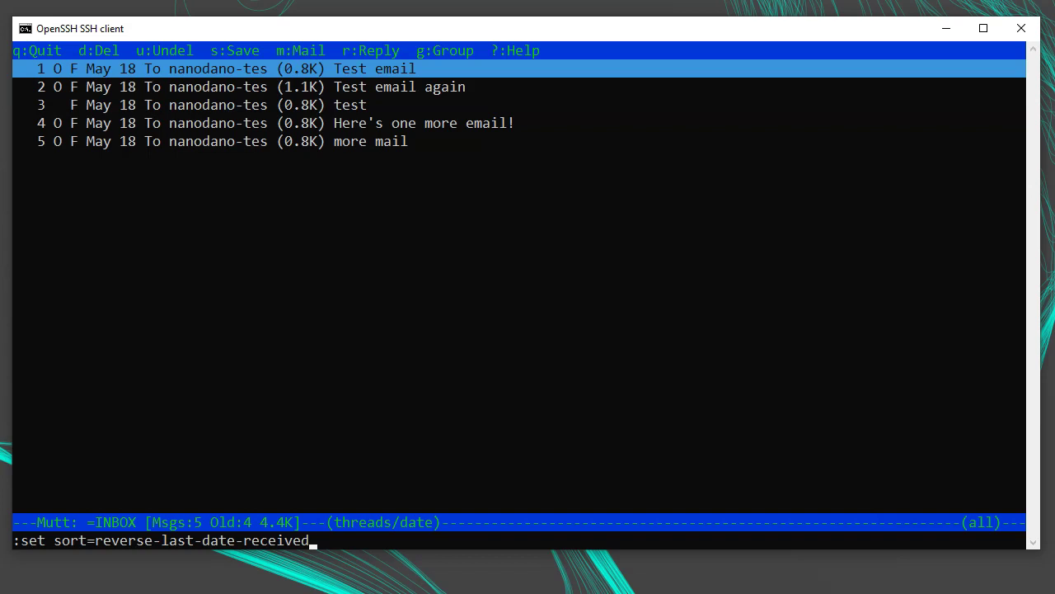
pyautogui.press('Return')
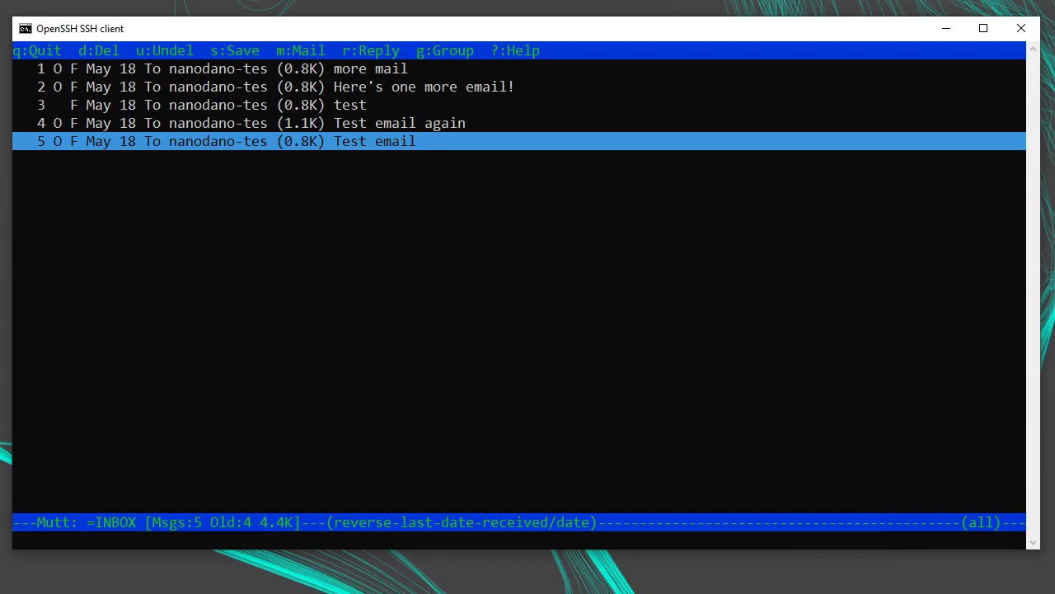
# - Quit Mutt, append set sort=reverse-last-date-received to .muttrc in Vim, and save with :wq
pyautogui.write('qvim .muttrc')
pyautogui.press('Return')
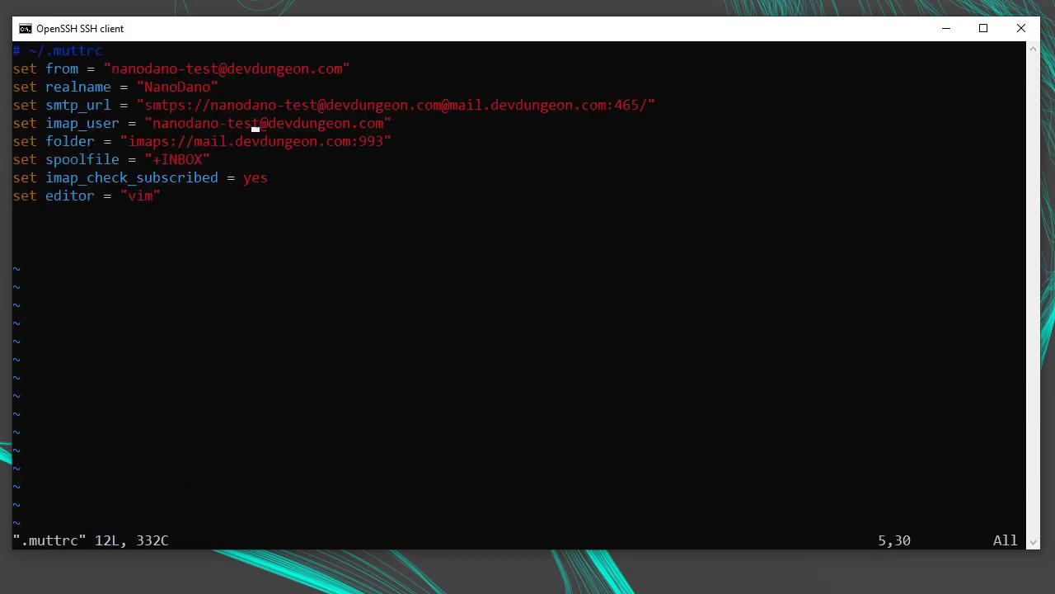
pyautogui.hotkey('shift', 'g')
pyautogui.write('i')
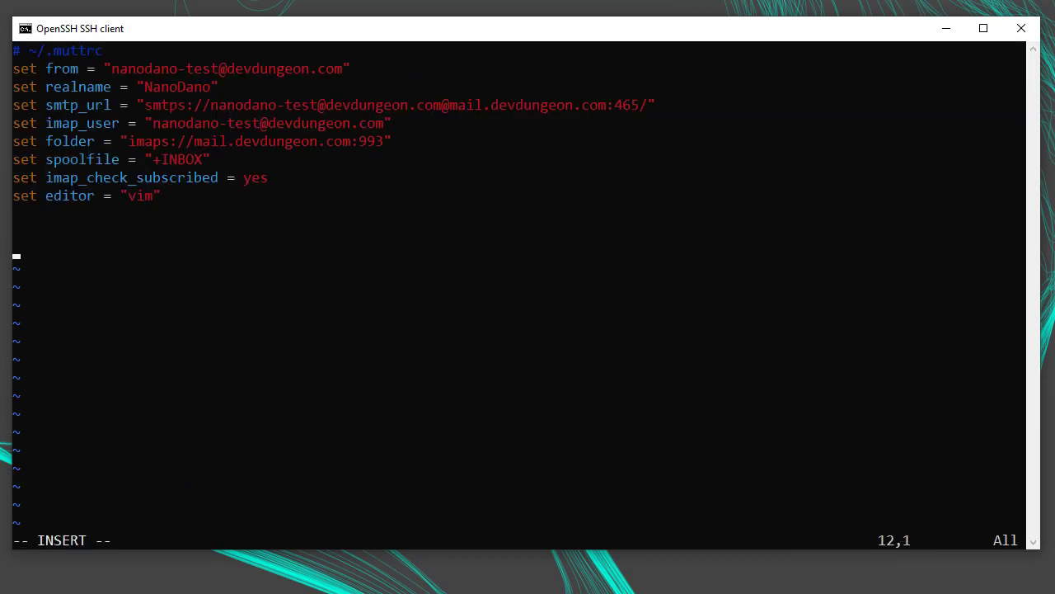
pyautogui.write('set sort=reverse-')
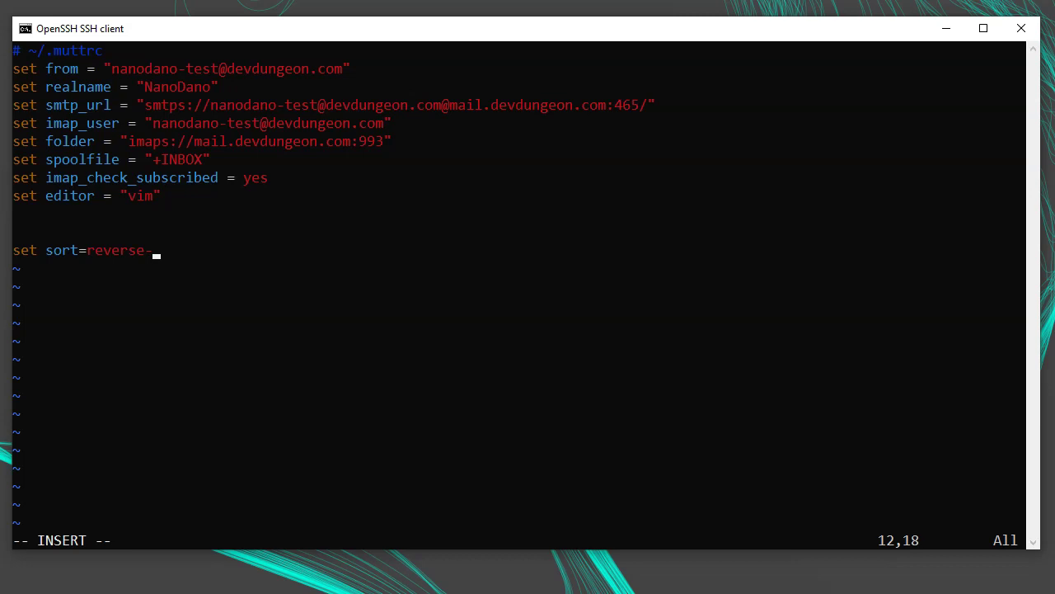
pyautogui.write('last-date-received')
pyautogui.press('Return')
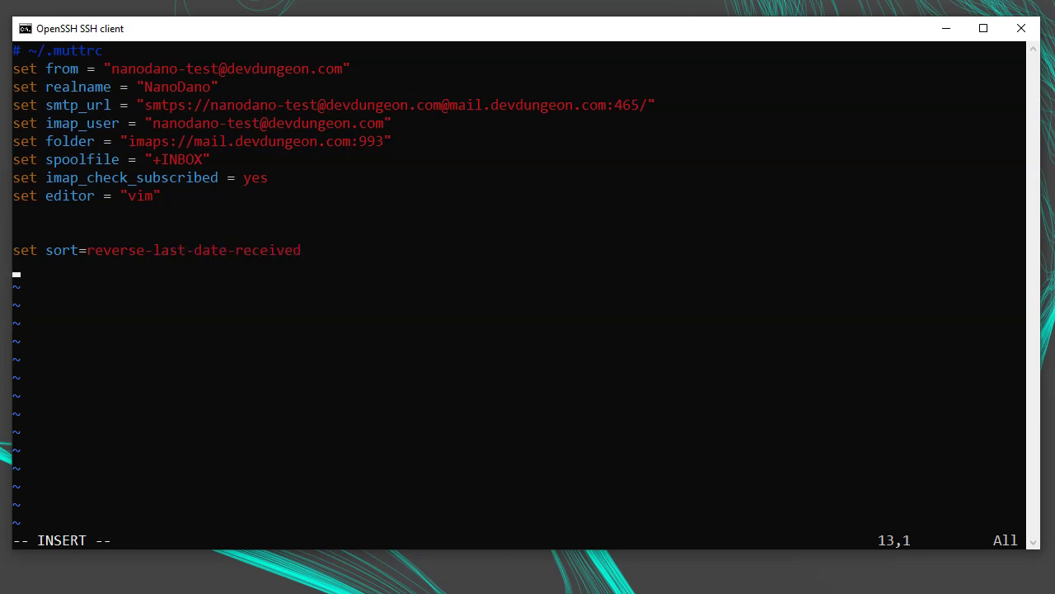
pyautogui.press('Escape')
pyautogui.write(':wq')
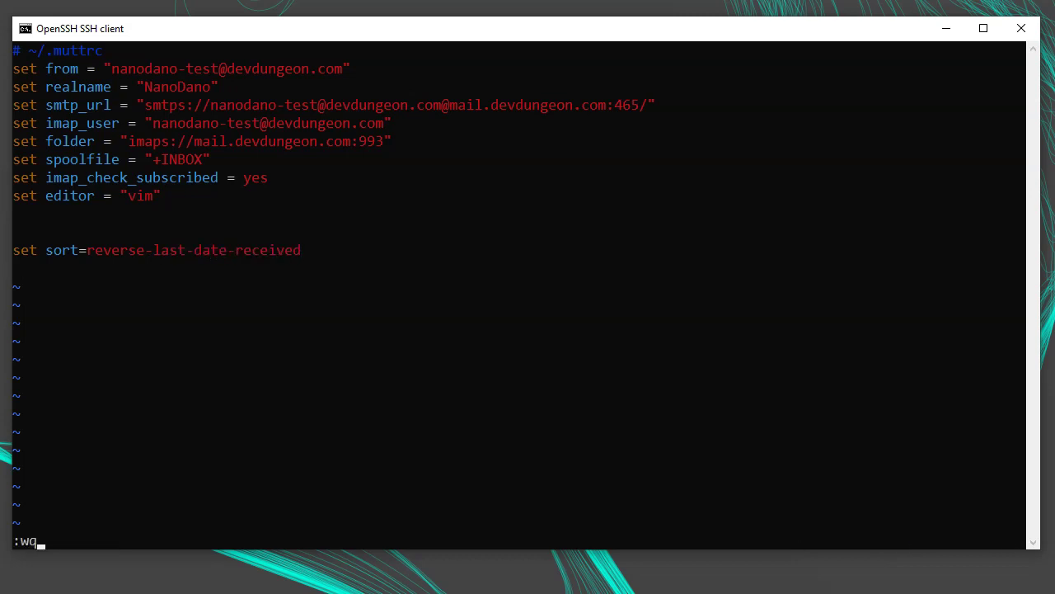
pyautogui.press('Return')
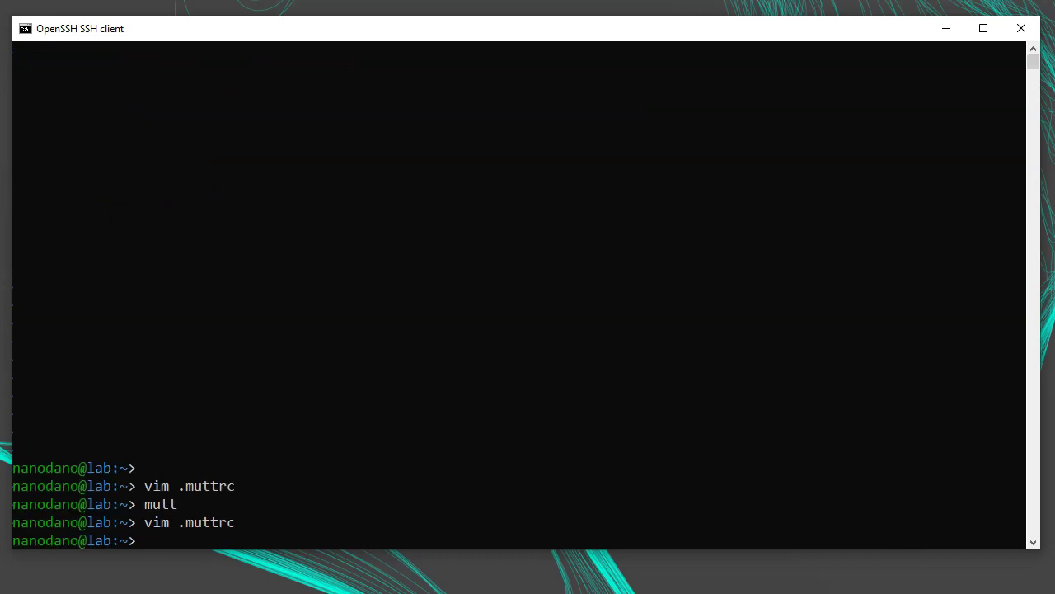